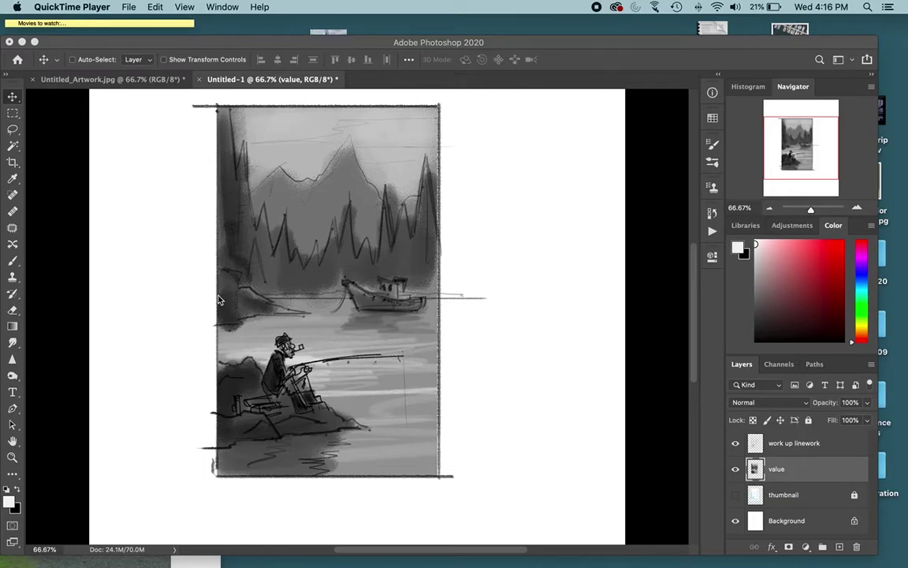
Zoom the sketch document out to 33.3%, then reveal the desktop and open the "Old Man Fishing Ill" folder.
left_click(221, 301)
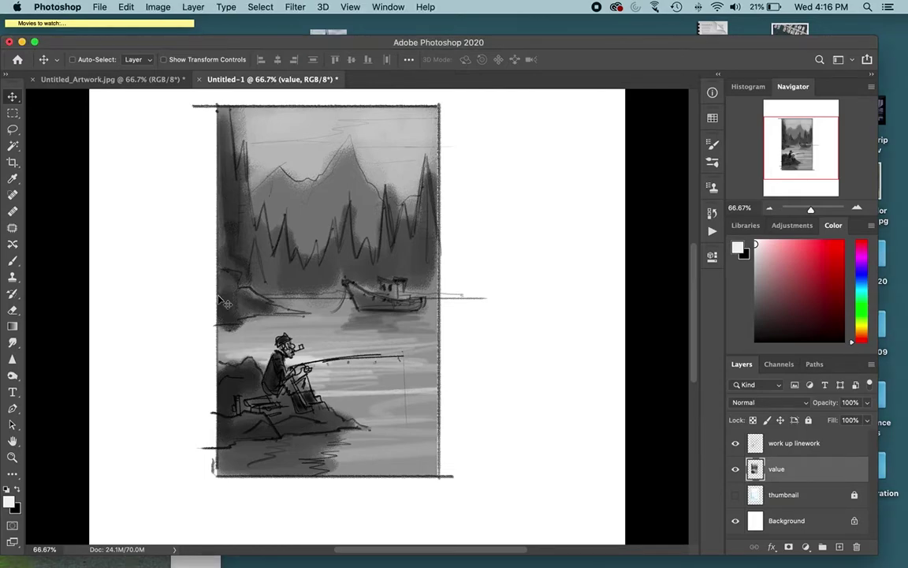
key("super+minus")
key("super+minus")
mouse_move(899, 565)
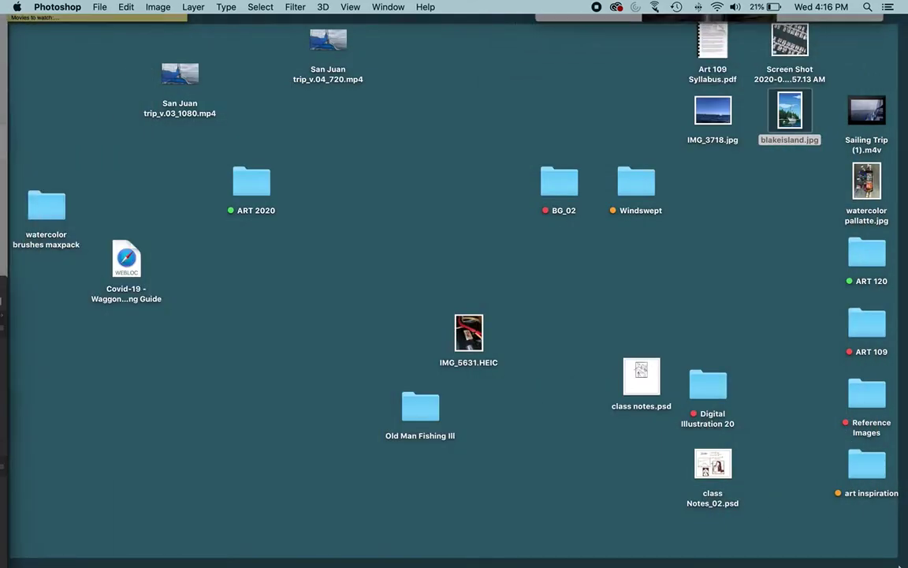
double_click(421, 406)
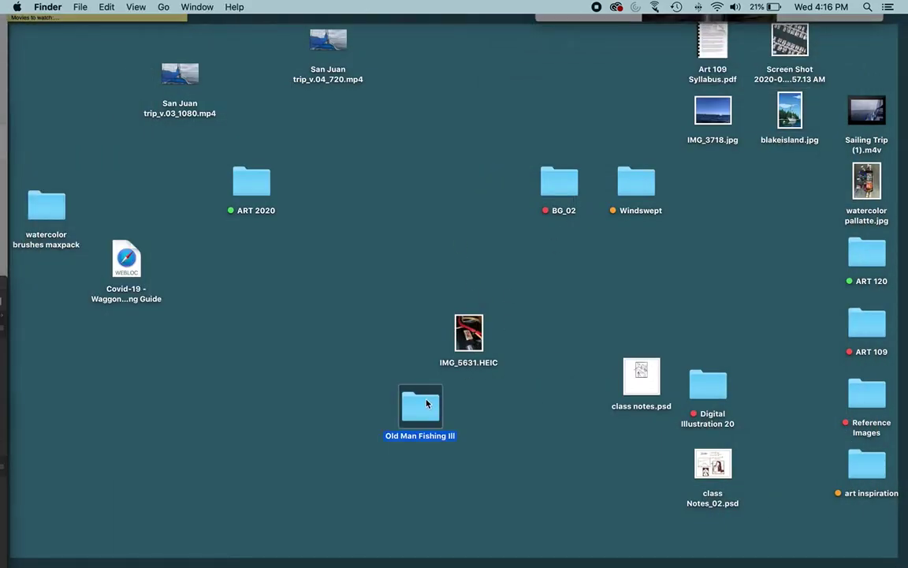
Preview the reference images in the folder, from the first photo through to "old fisherman.jpg".
left_click(363, 148)
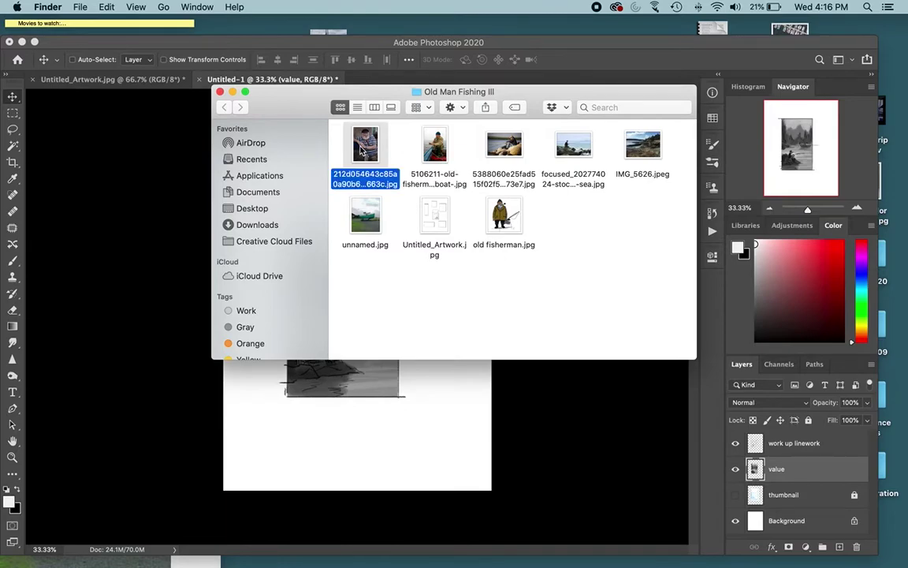
key("space")
key("Right")
key("Right")
key("Right")
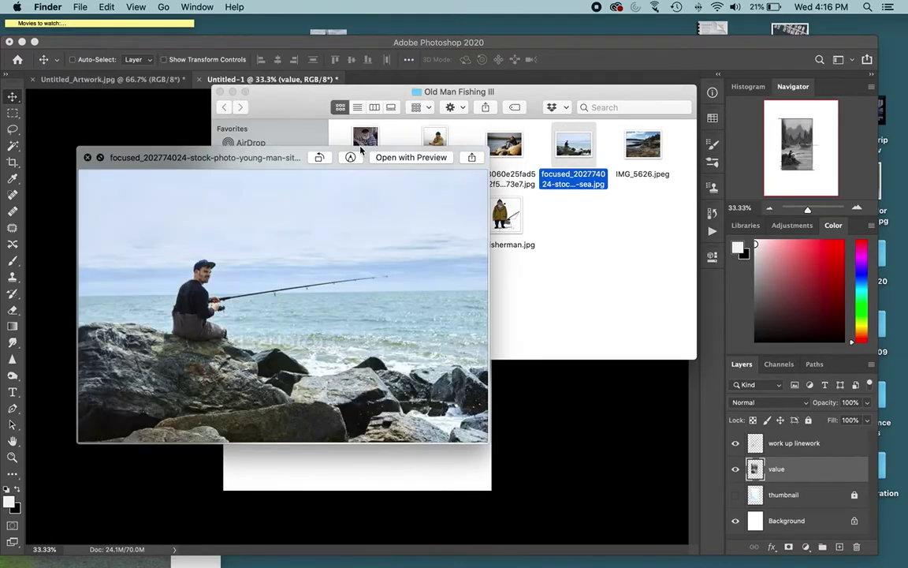
key("Down")
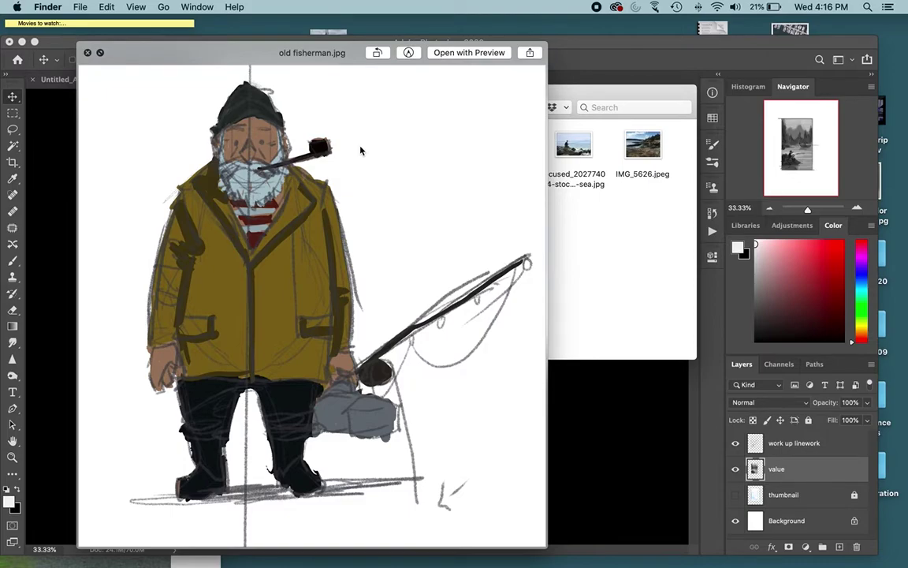
key("space")
key("space")
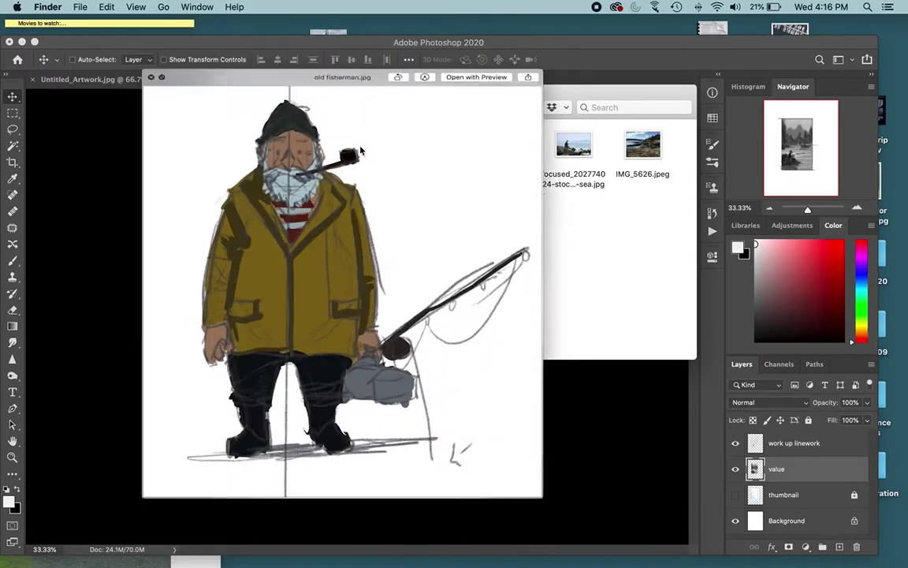
key("space")
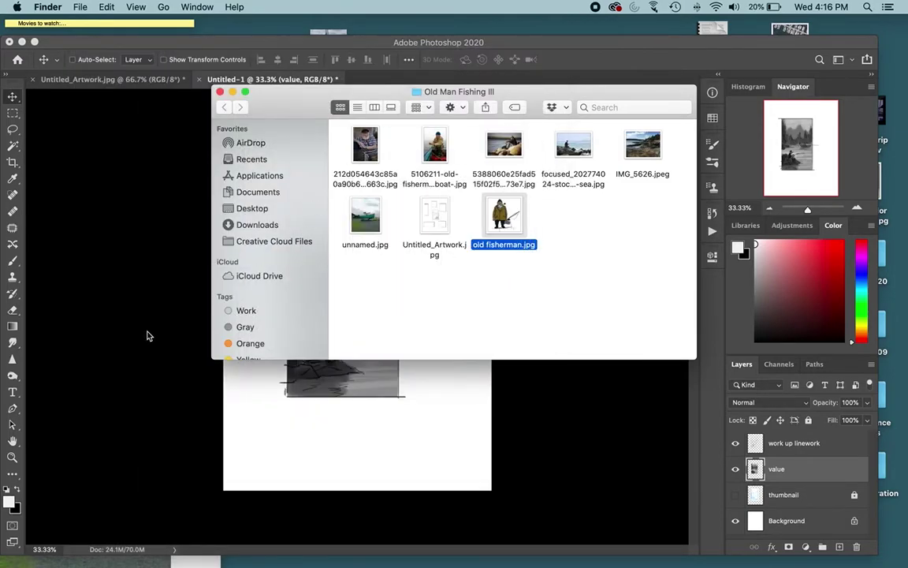
Return to Photoshop and save the sketch document to the Desktop as "Fishing Man _workup" in Photoshop format with layers.
left_click(138, 304)
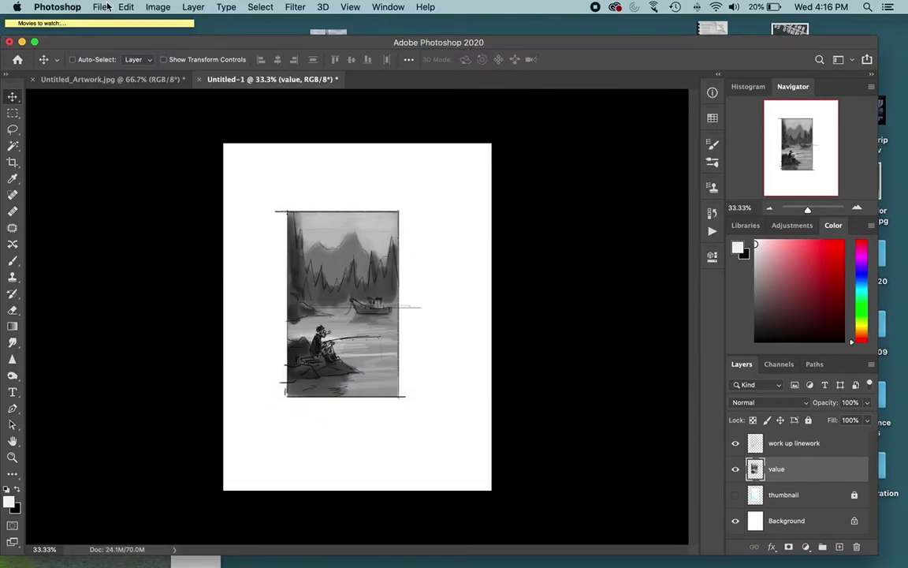
key("super+s")
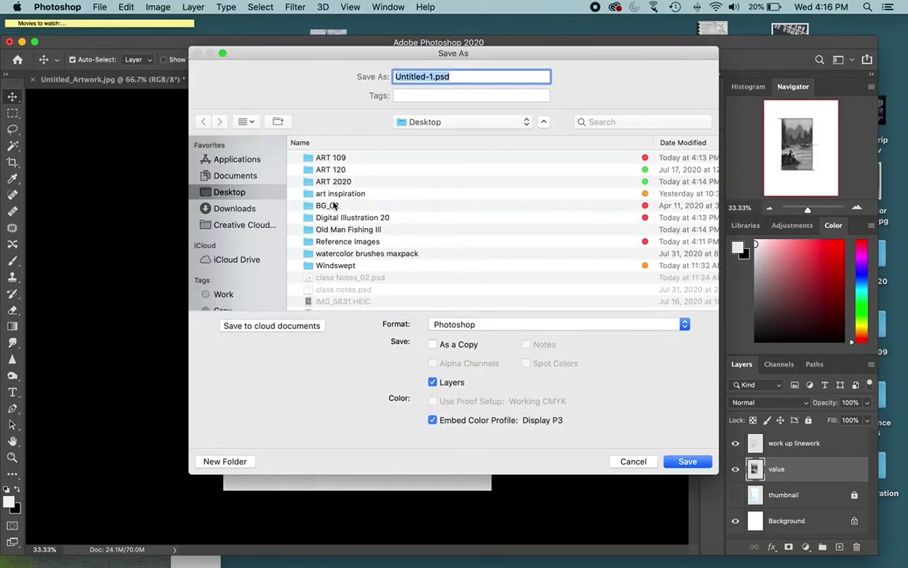
type("Fishing Man")
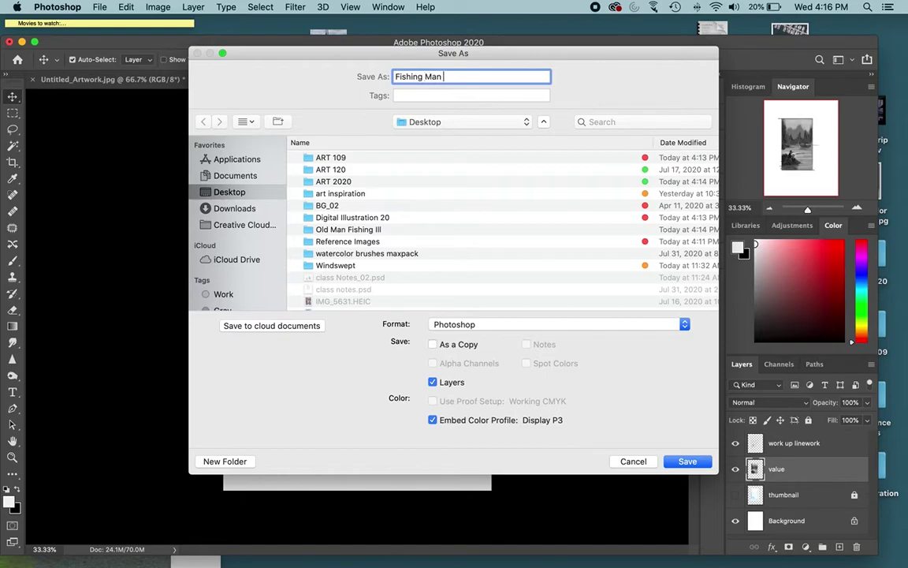
type(" _workup")
key("Return")
key("Return")
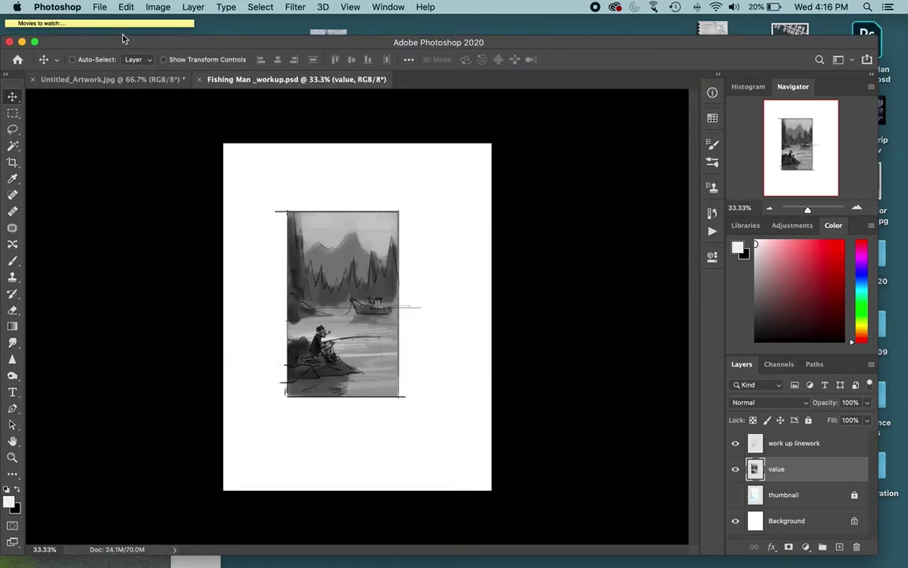
Create a new portrait document 11 inches wide and 17 inches high at 300 pixels/inch in RGB Color.
left_click(100, 7)
left_click(122, 22)
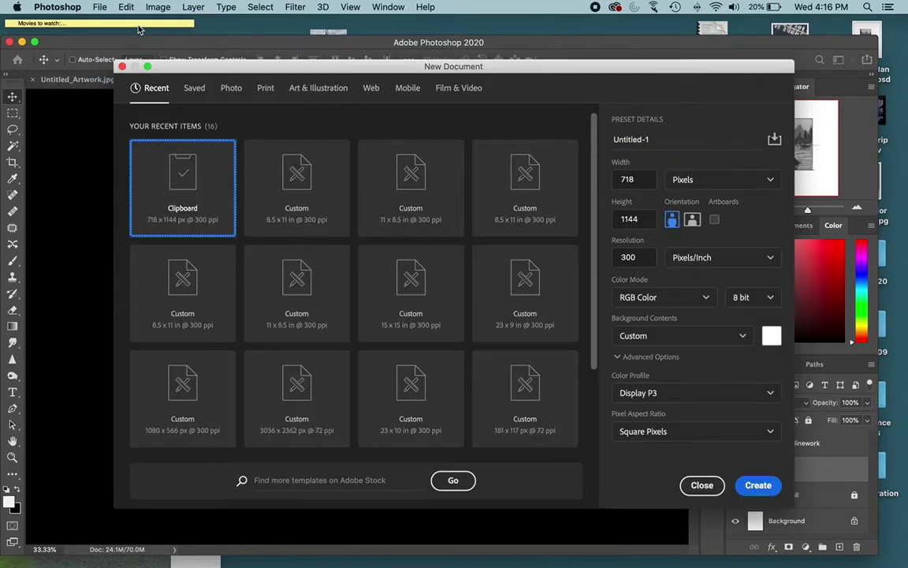
left_click(307, 208)
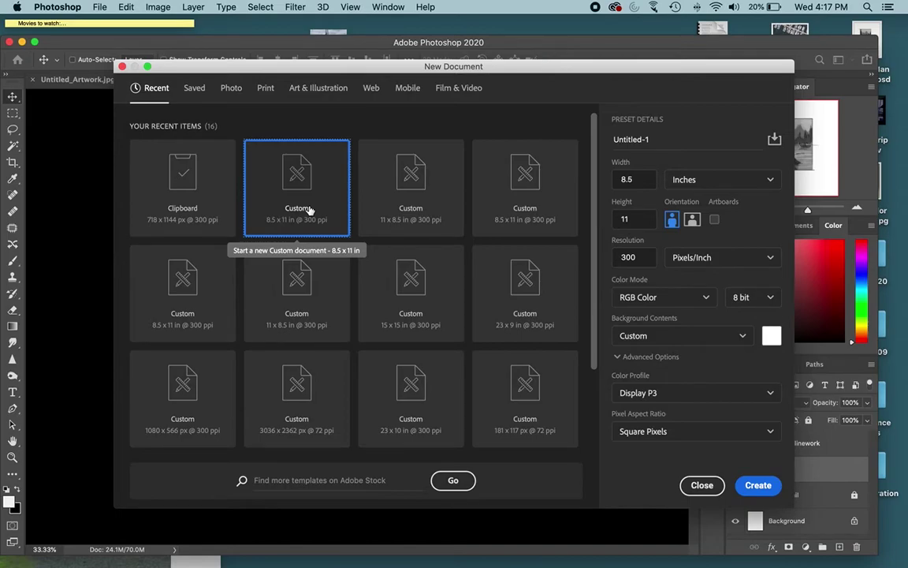
left_click(644, 182)
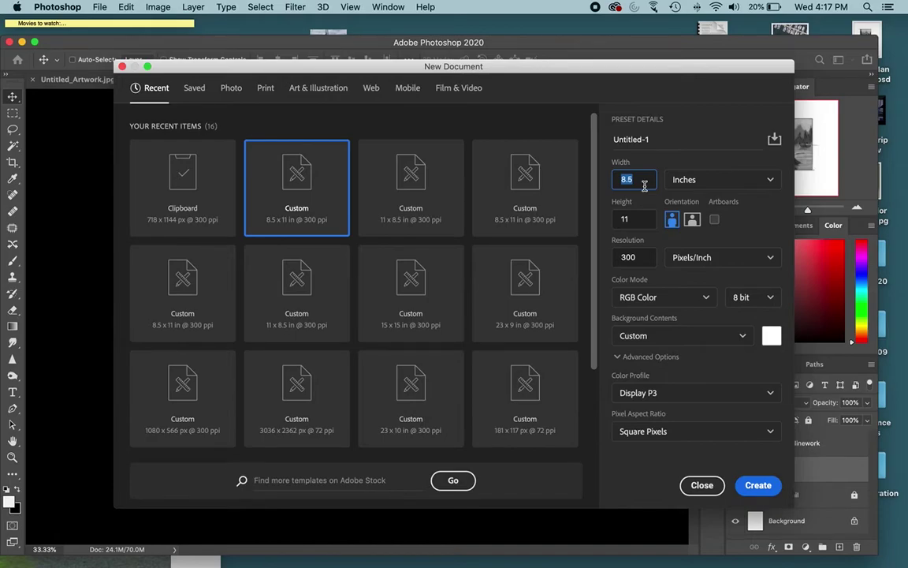
type("11")
left_click(624, 219)
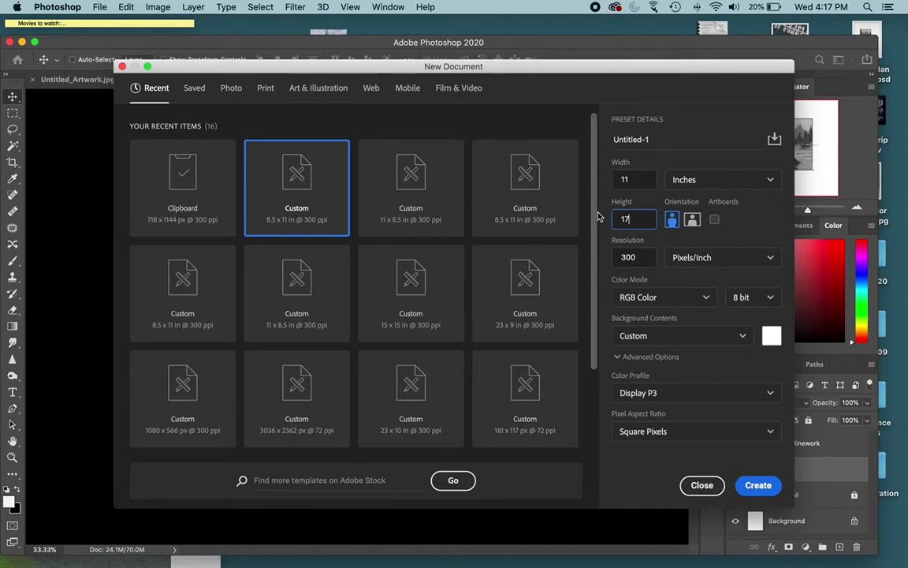
left_click(758, 485)
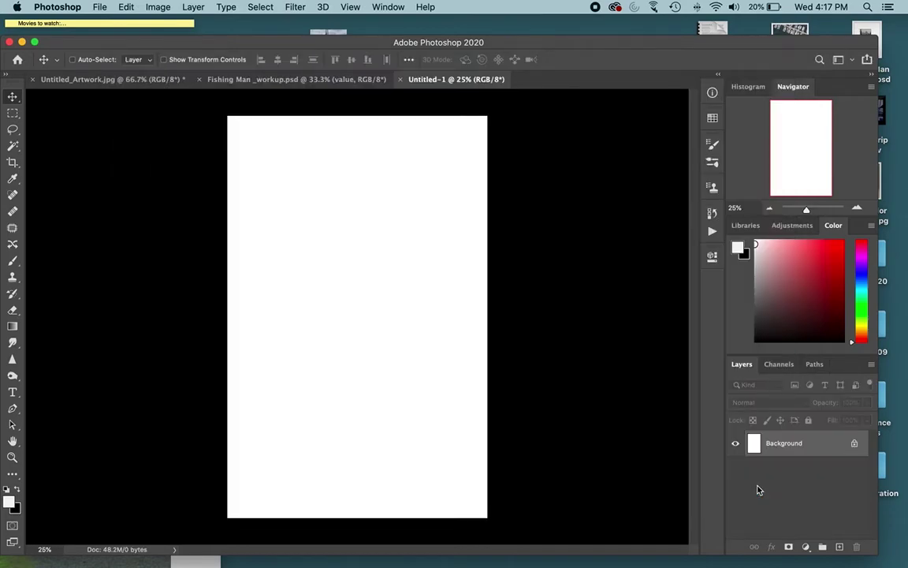
In Fishing Man _workup.psd, merge the "work up linework" layer down into the "value" layer.
left_click(328, 79)
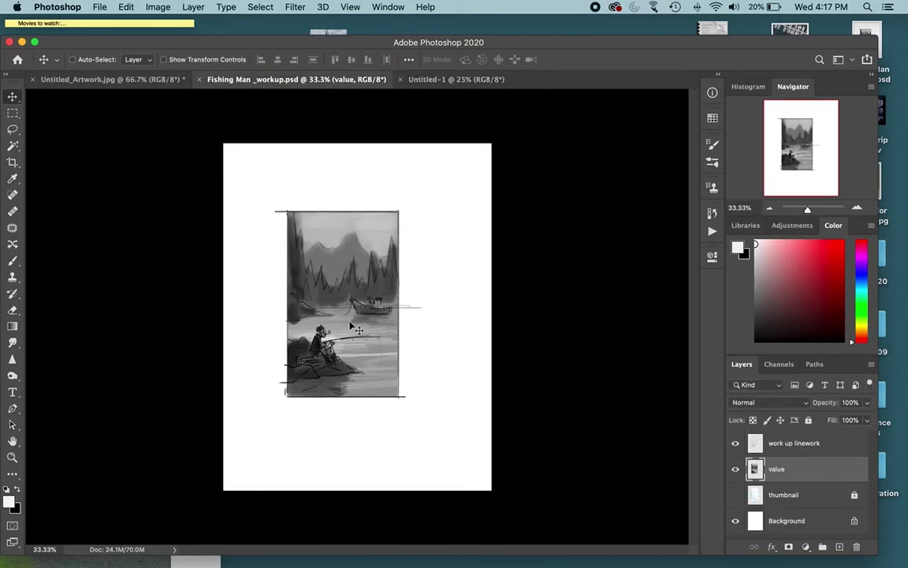
left_click(735, 445)
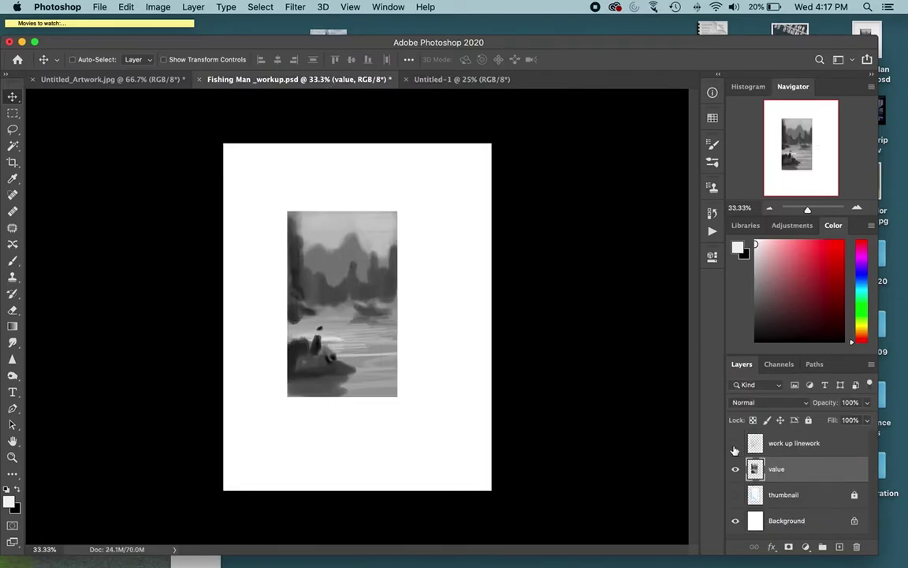
left_click(734, 446)
right_click(796, 448)
left_click(690, 390)
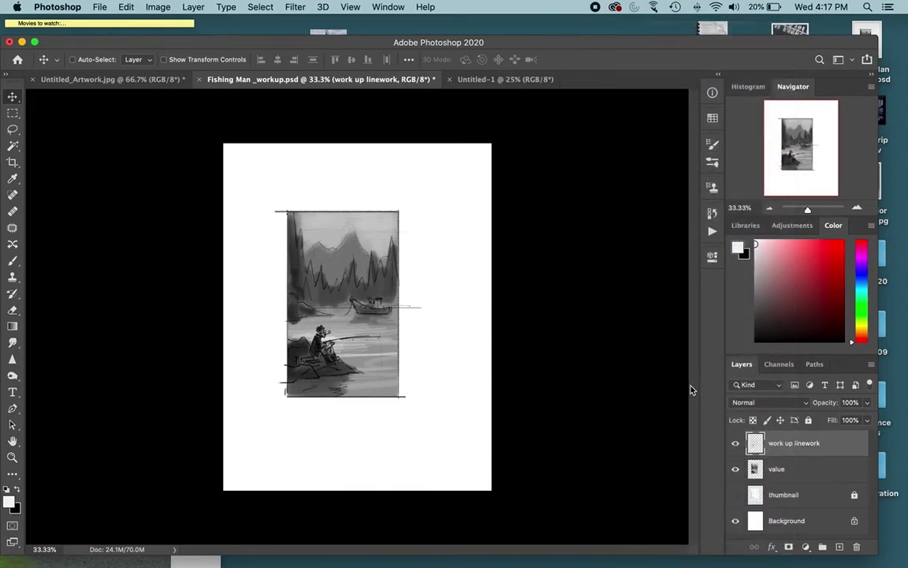
right_click(798, 456)
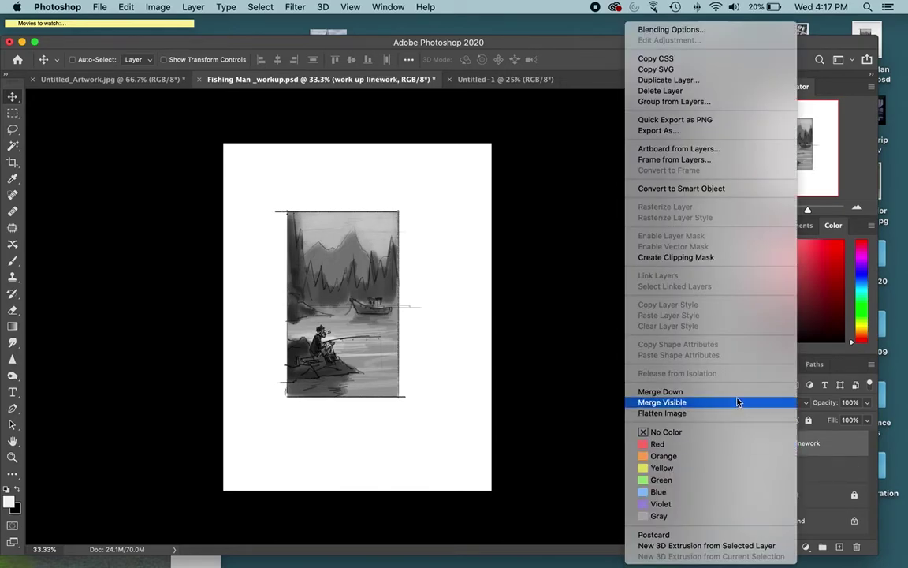
left_click(678, 391)
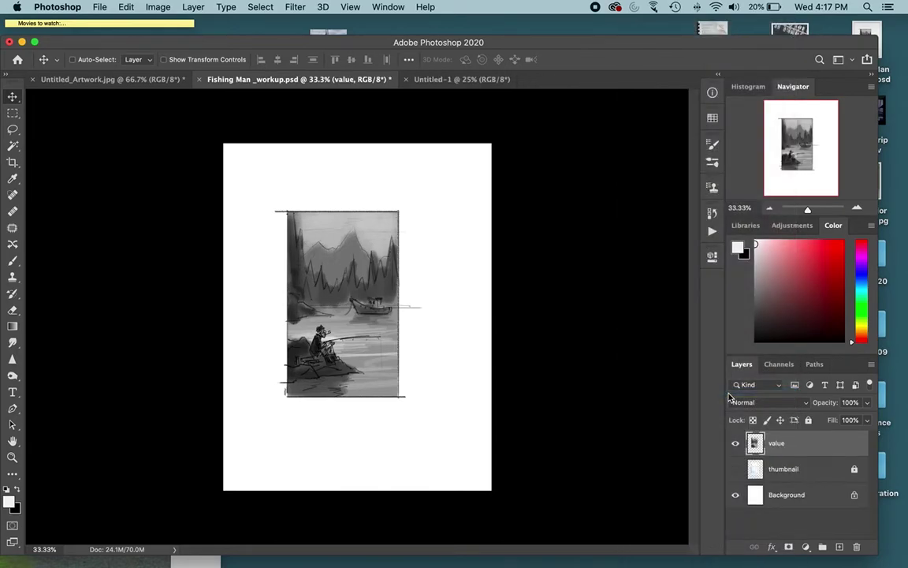
Copy the whole framed sketch with a rectangular selection and paste it into the new 11 × 17 inch document.
key("m")
left_click_drag(274, 202, 407, 407)
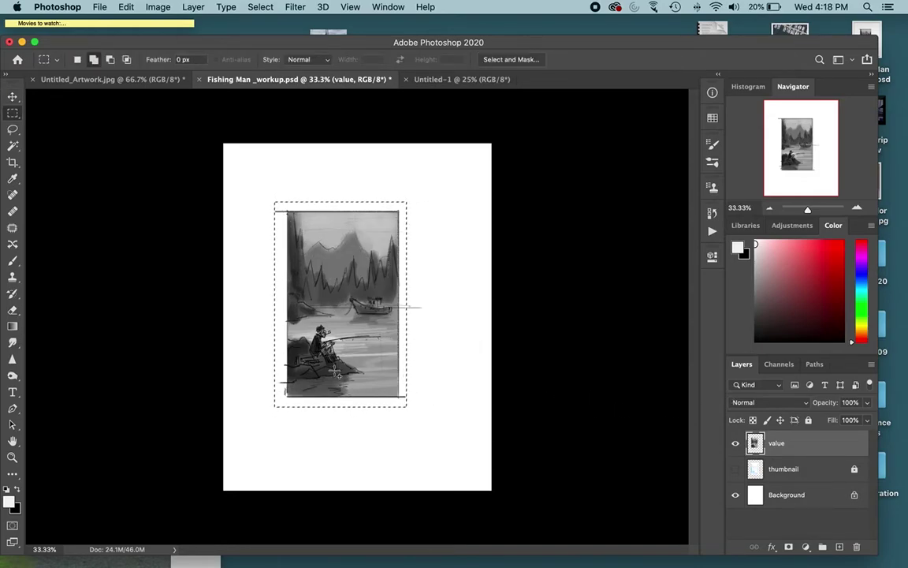
left_click(440, 81)
key("super+v")
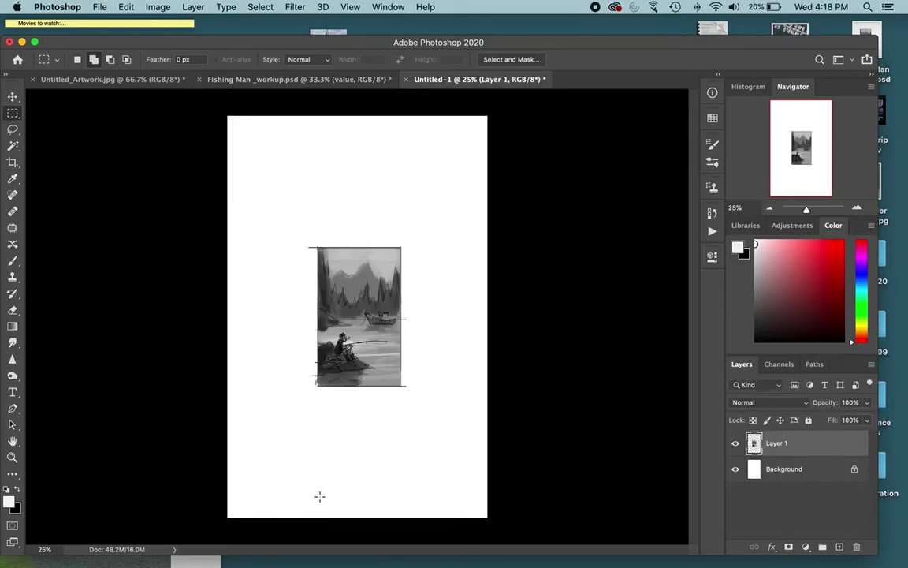
Scale the pasted sketch proportionally to about 261% and centre it so it nearly fills the page.
left_click(784, 471)
left_click(791, 443)
key("super+t")
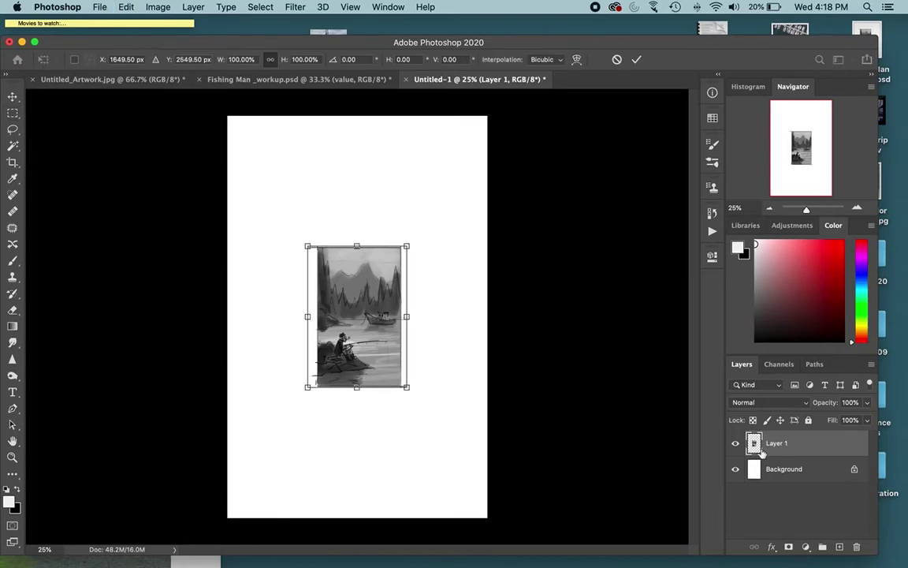
left_click_drag(308, 246, 229, 133)
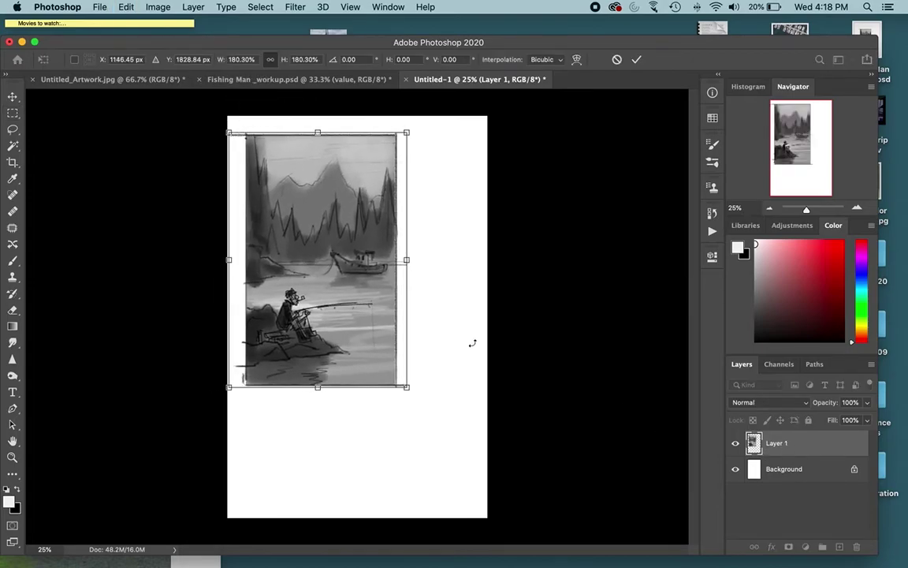
left_click_drag(408, 385, 476, 509)
left_click_drag(401, 411, 397, 405)
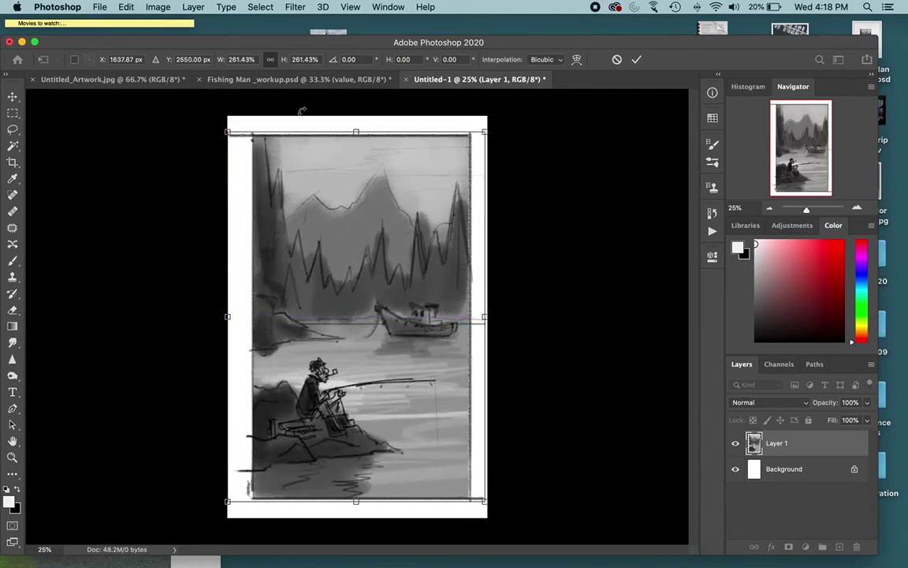
key("Return")
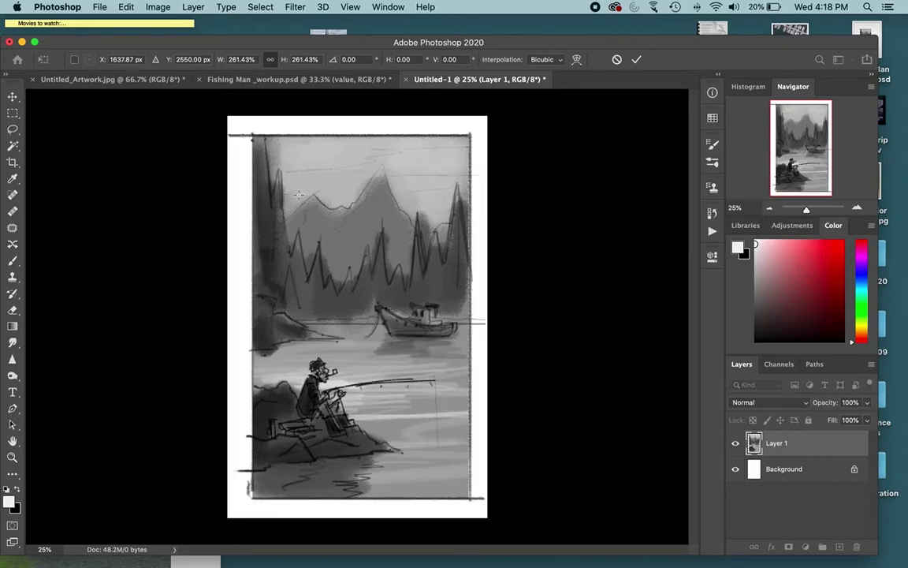
Tint the sketch layer blue with Channel Mixer, setting the Blue output channel's blue source to +200% and its constant to maximum.
key("m")
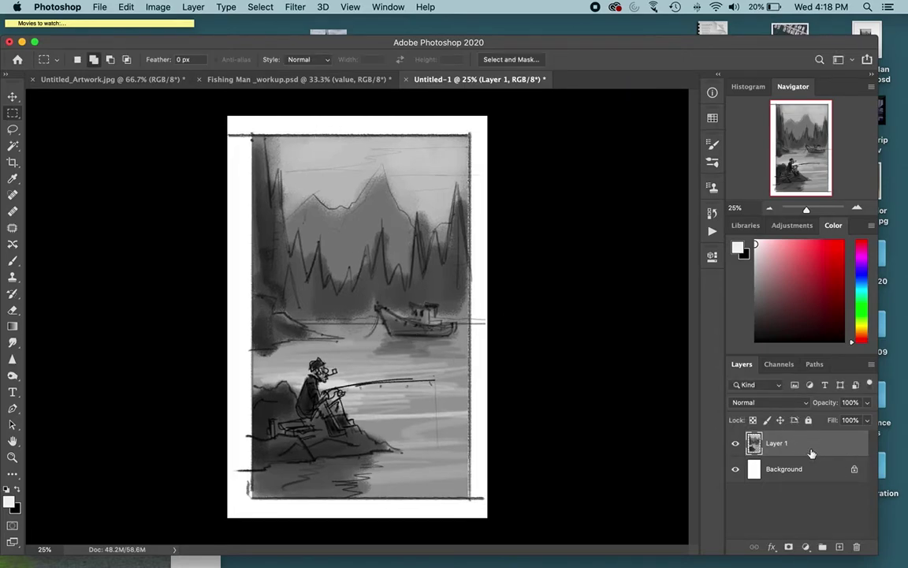
left_click(158, 7)
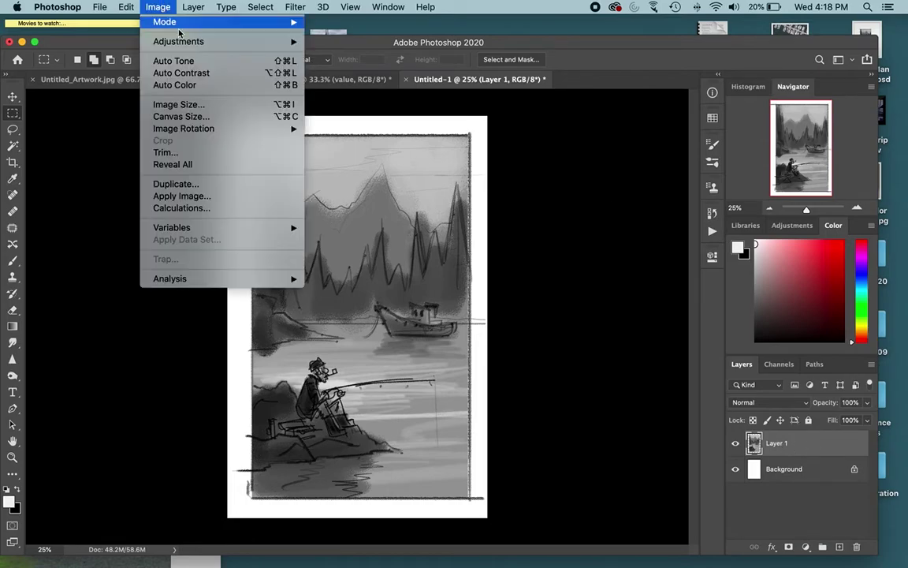
mouse_move(175, 41)
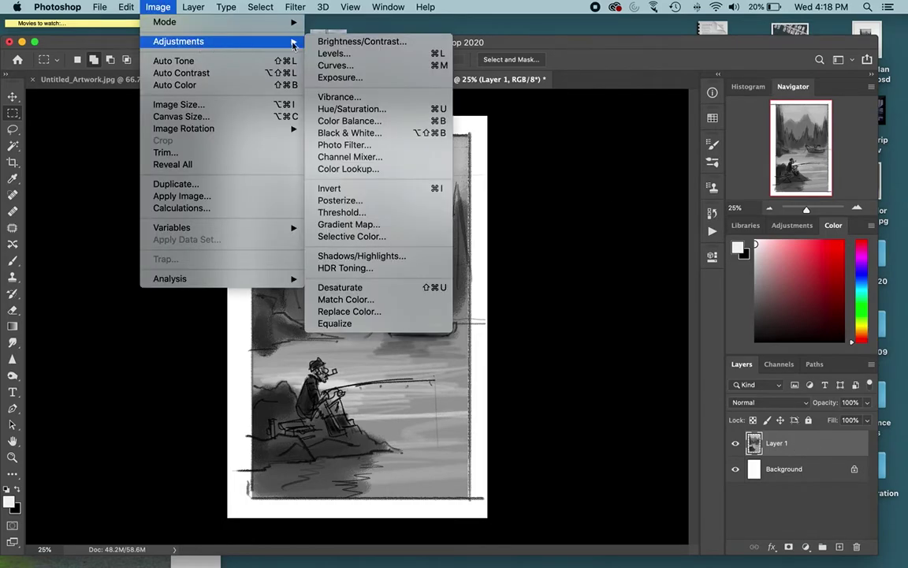
left_click(424, 164)
left_click(567, 209)
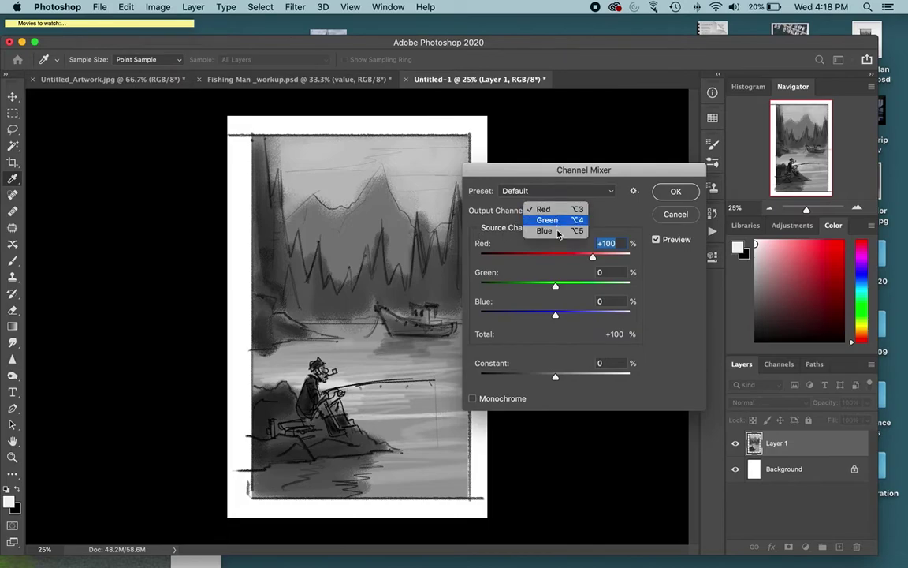
left_click_drag(593, 315, 674, 309)
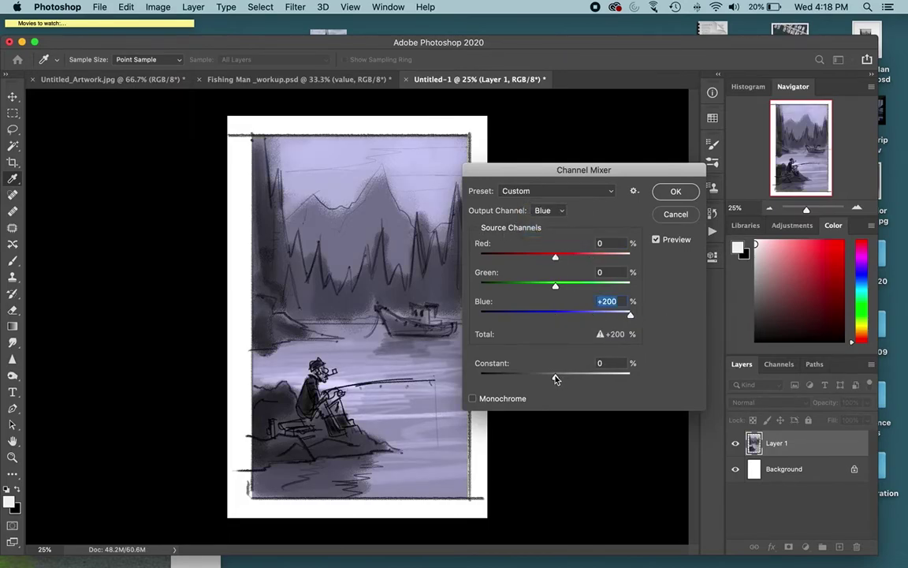
left_click_drag(555, 377, 686, 375)
left_click(665, 192)
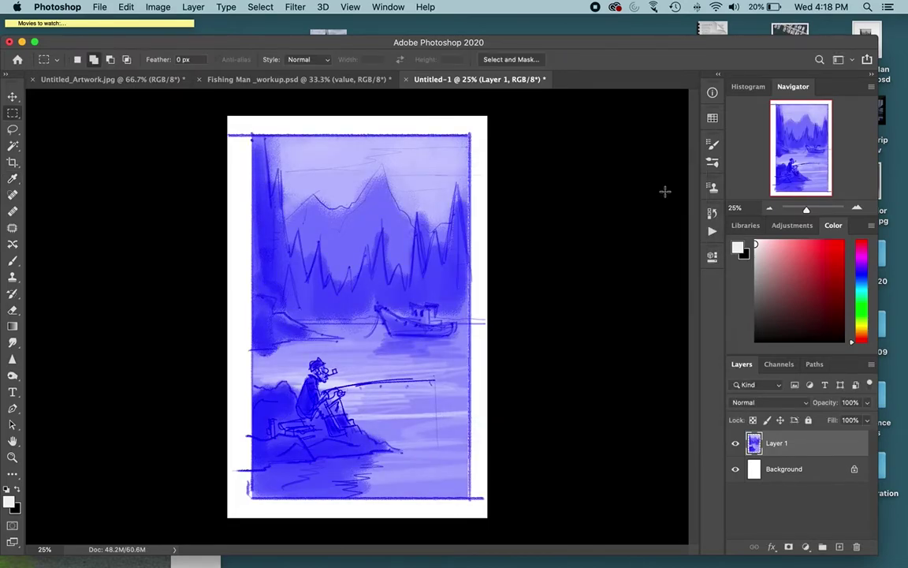
Shift the sketch layer to a lighter cyan blue using Hue/Saturation with hue -34 and lightness +38.
key("super+u")
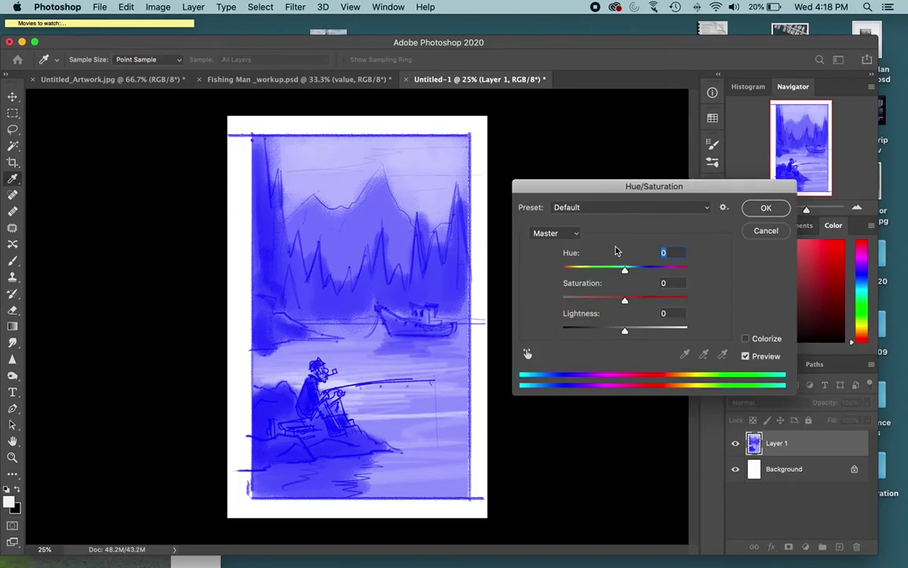
left_click_drag(624, 270, 603, 269)
left_click_drag(639, 330, 649, 330)
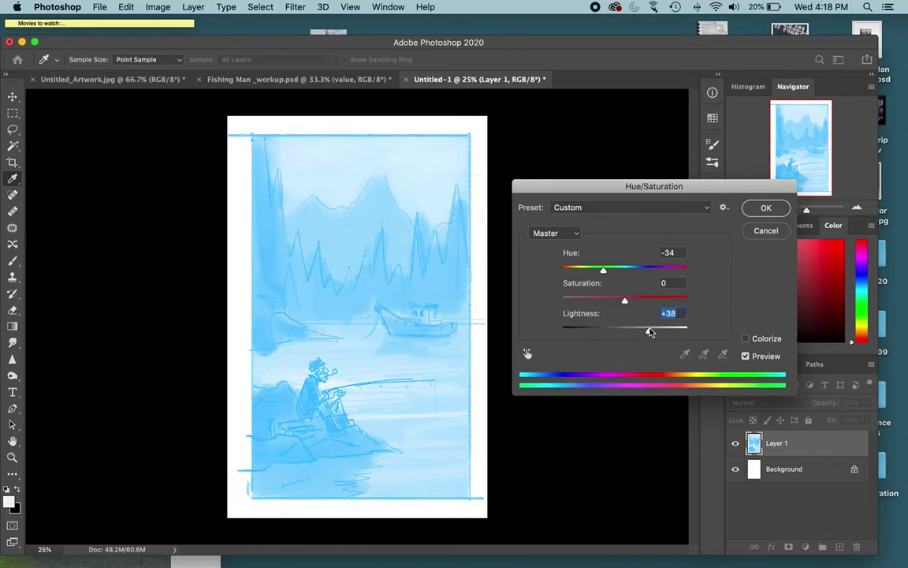
left_click(765, 208)
Lower the blue sketch layer's opacity to 95% and lock the layer completely.
mouse_move(855, 422)
left_mouse_down()
mouse_move(838, 418)
mouse_move(865, 419)
left_mouse_up()
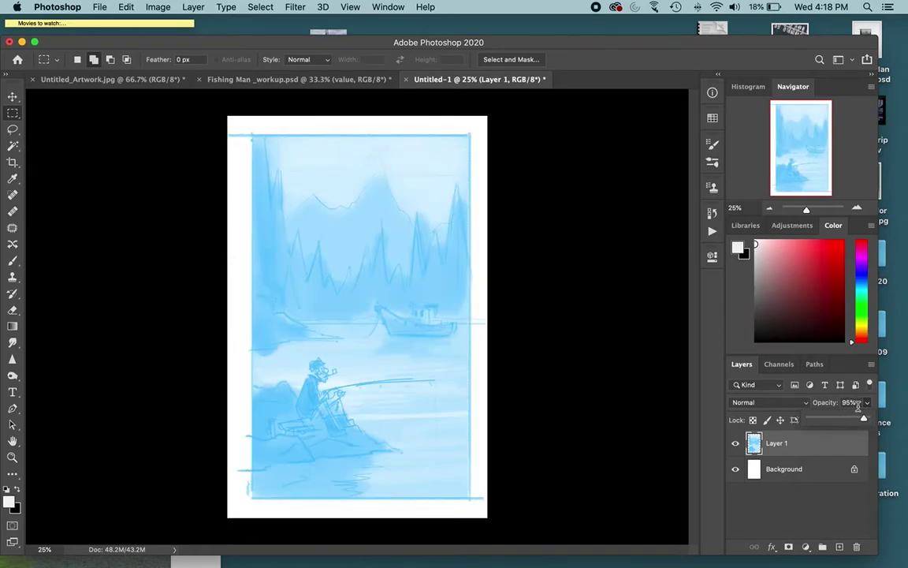
left_click(790, 453)
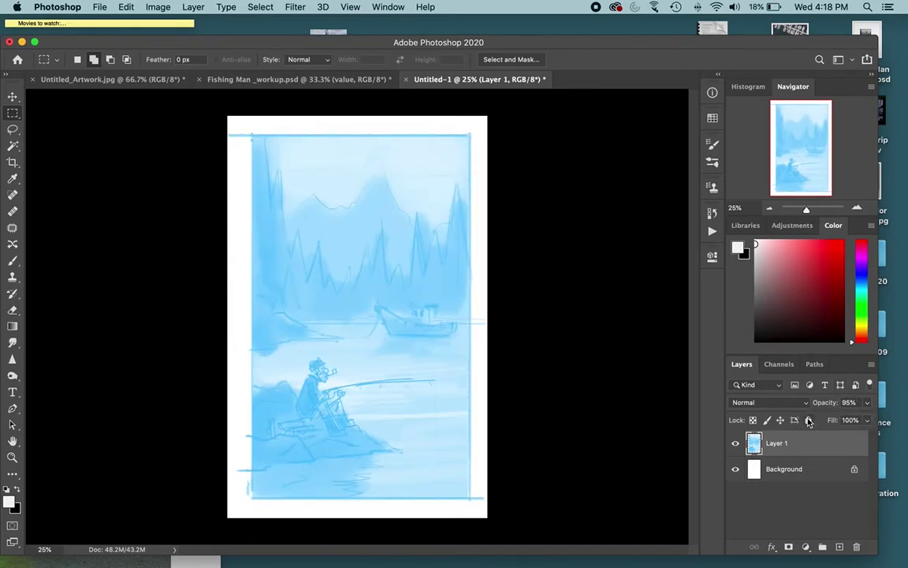
left_click(808, 420)
Add a new layer above the locked sketch and name it "final drawing".
left_click(839, 546)
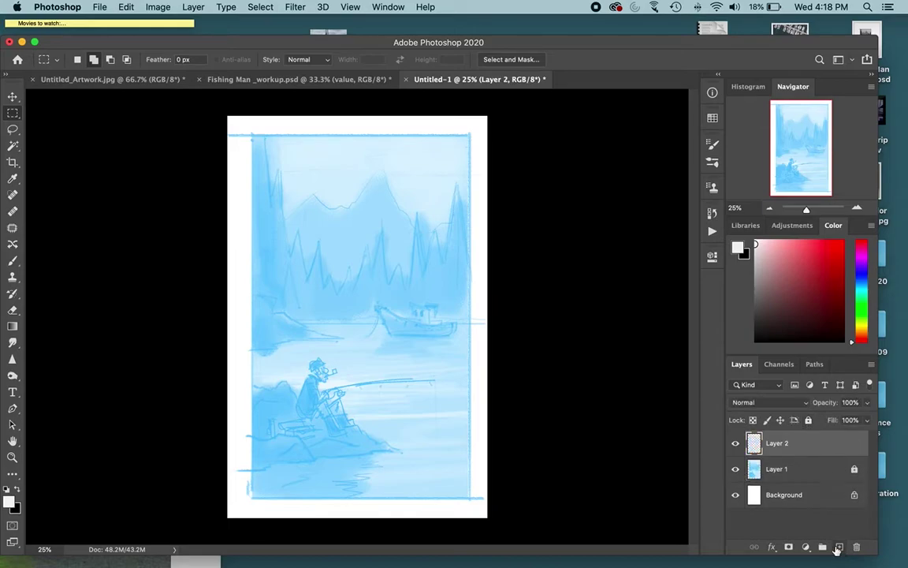
double_click(776, 444)
key("BackSpace")
type("final drawing")
key("Return")
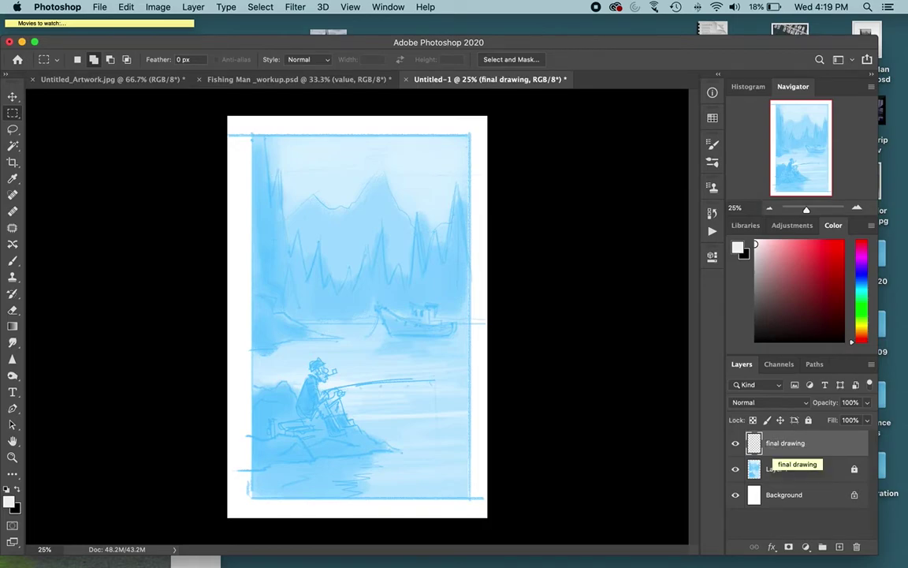
Ready the Brush tool on the "final drawing" layer, undo the test stroke and make black the foreground colour.
key("super+plus")
key("super+plus")
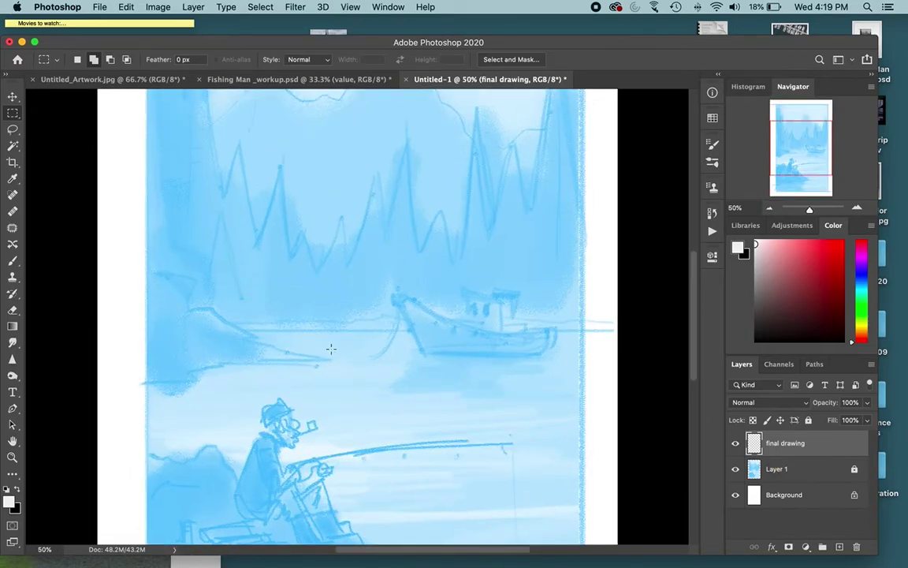
key("b")
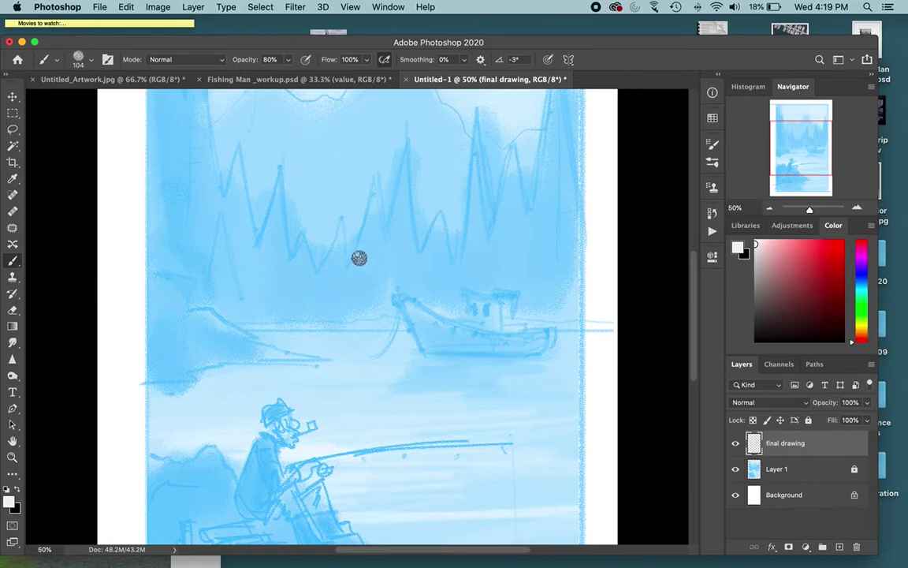
mouse_move(272, 301)
left_mouse_down()
mouse_move(397, 246)
mouse_move(337, 278)
left_mouse_up()
key("super+z")
key("x")
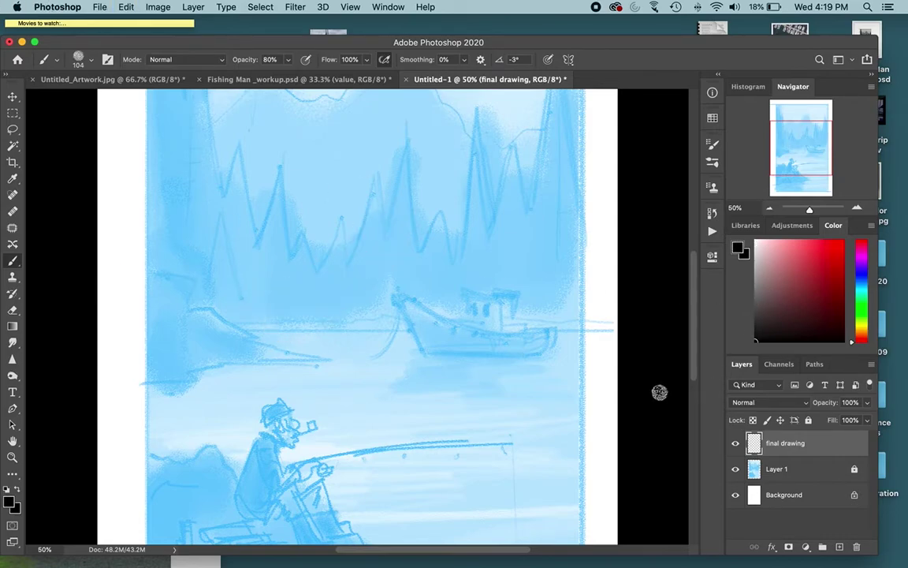
Undo the black test stroke, reduce the brush size to 13 px and raise the brush opacity to 100%.
mouse_move(481, 267)
left_mouse_down()
mouse_move(321, 349)
mouse_move(480, 260)
mouse_move(382, 300)
left_mouse_up()
key("super+z")
left_click_drag(311, 387, 289, 391)
key("super+plus")
left_click_drag(293, 354, 314, 285)
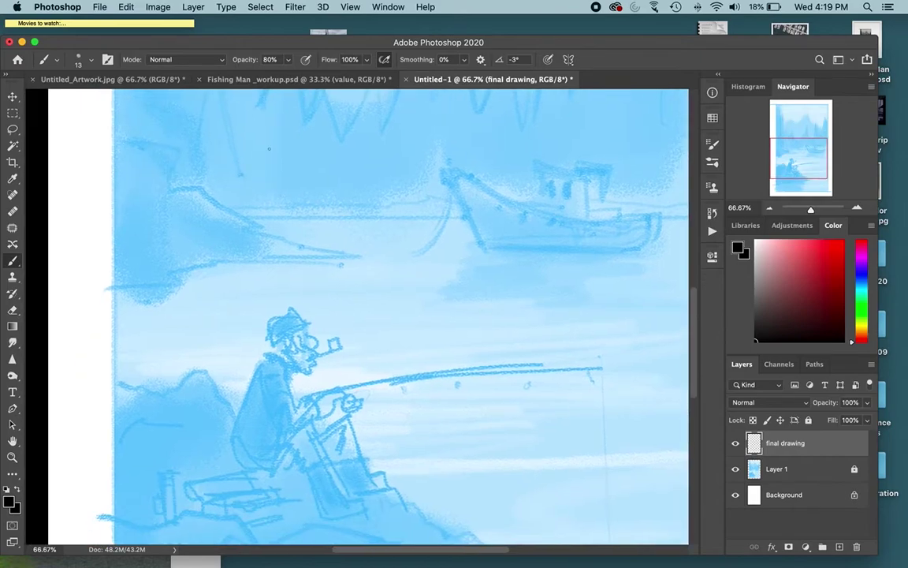
left_click(287, 59)
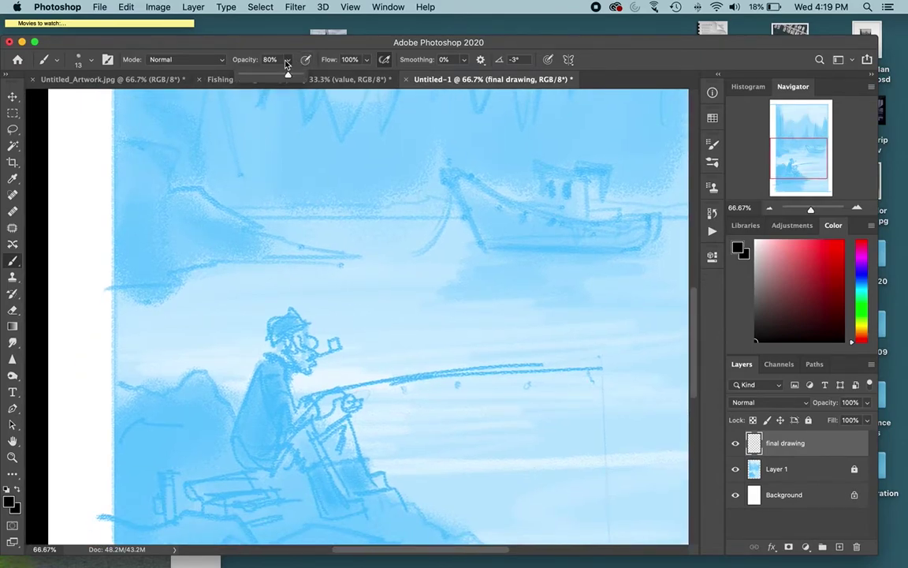
left_click_drag(286, 75, 299, 75)
Try outlining the fisherman's hat and collar in black over the blue sketch, and undo the strokes.
mouse_move(268, 318)
left_mouse_down()
mouse_move(269, 340)
mouse_move(289, 302)
mouse_move(279, 341)
mouse_move(261, 353)
mouse_move(295, 363)
mouse_move(291, 389)
left_mouse_up()
left_click_drag(269, 361, 285, 363)
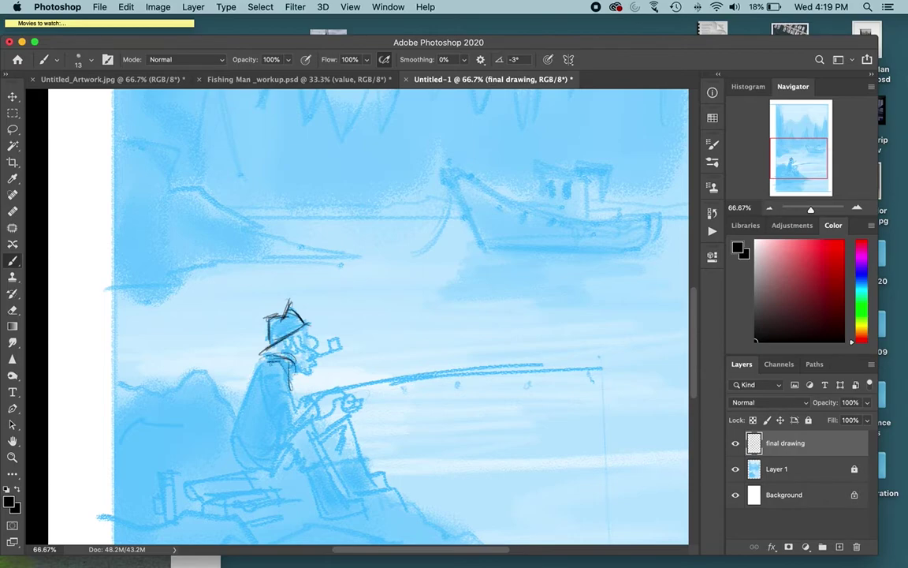
key("super+z")
key("super+z")
key("super+z")
key("super+z")
key("super+z")
key("super+z")
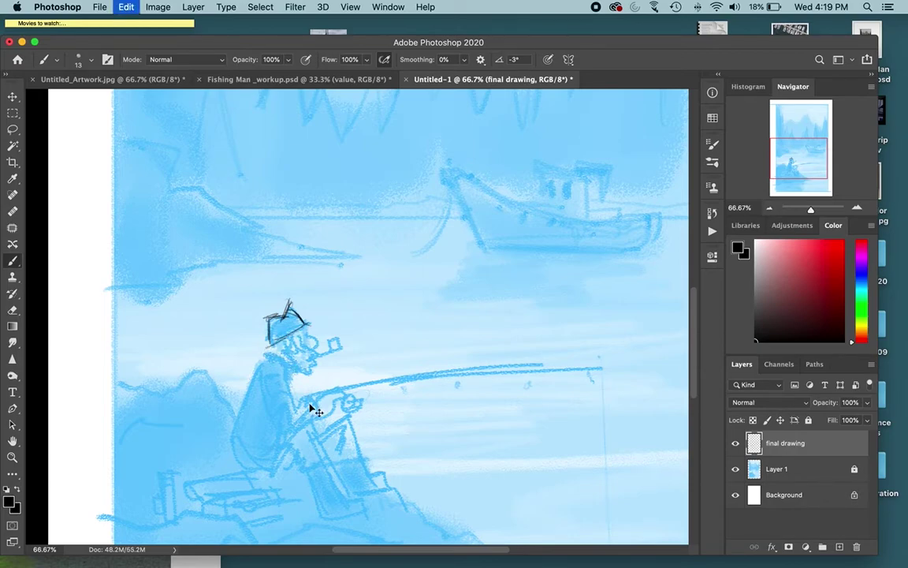
key("super+z")
key("super+z")
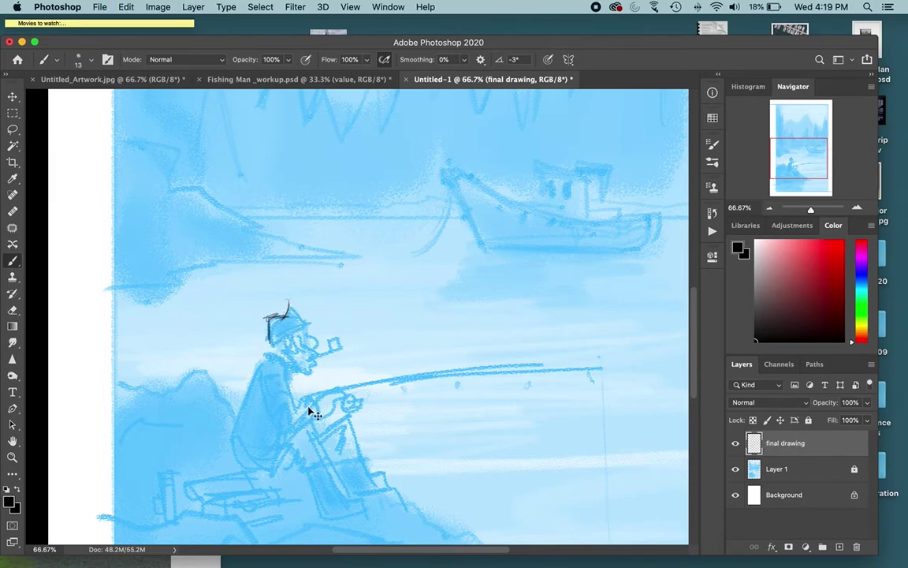
Erase the trial black lines from the fisherman's hat and face.
key("e")
mouse_move(288, 304)
left_mouse_down()
mouse_move(266, 335)
mouse_move(273, 316)
left_mouse_up()
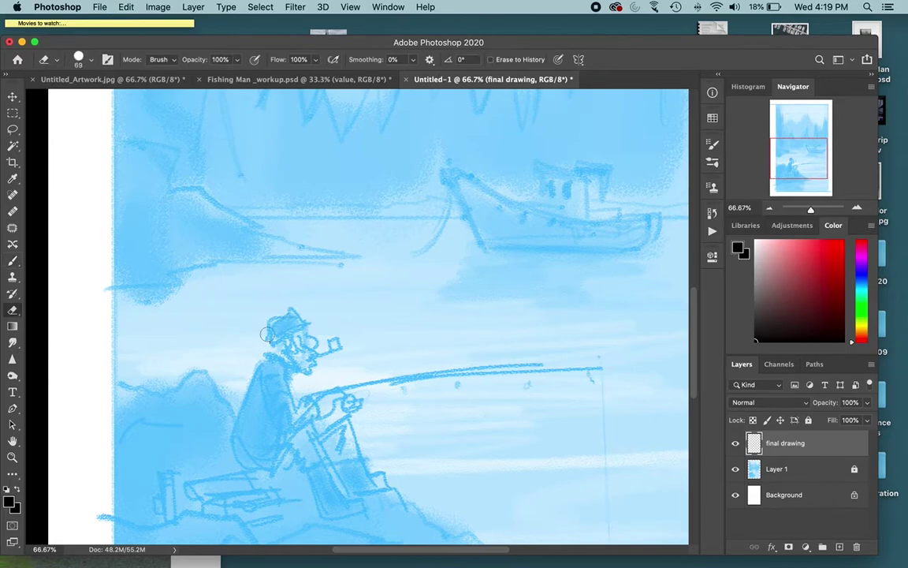
key("b")
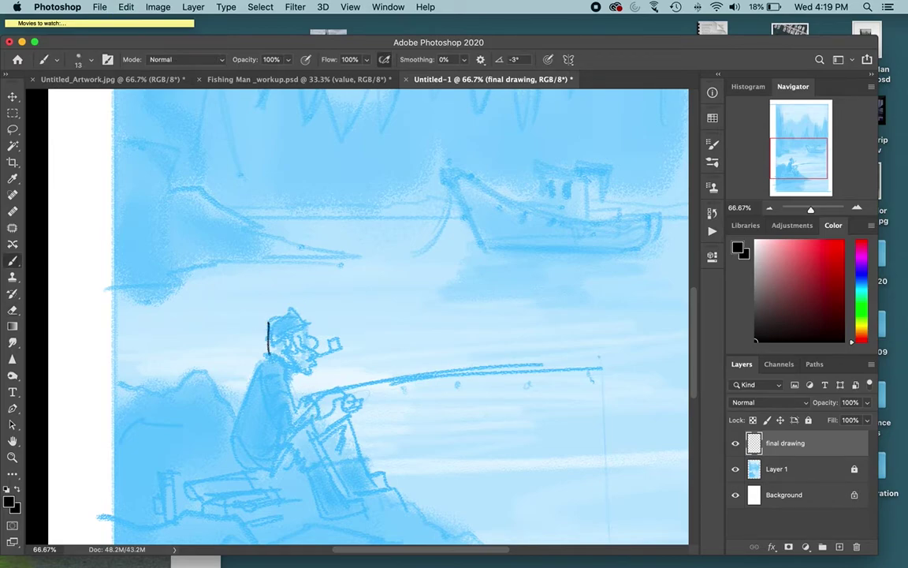
key("super+z")
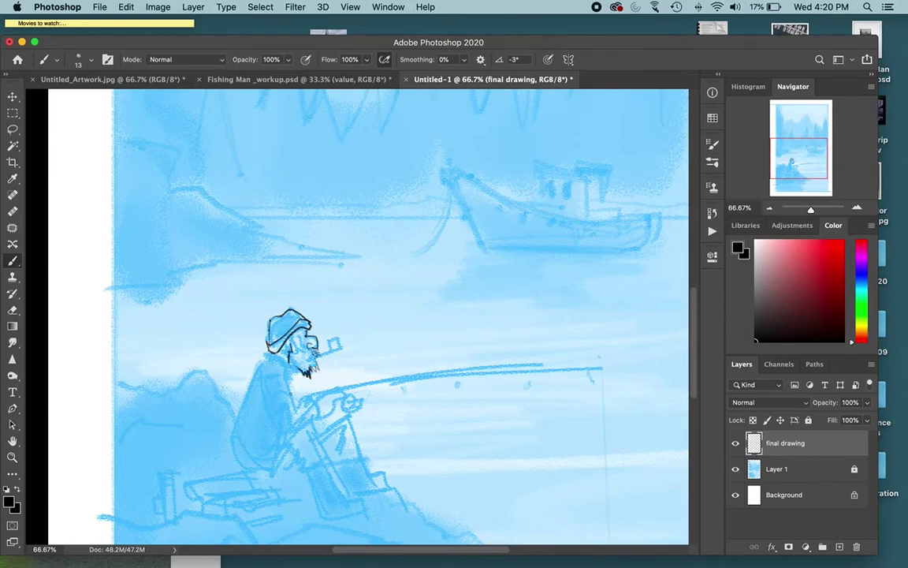
key("e")
mouse_move(288, 316)
left_mouse_down()
mouse_move(298, 362)
mouse_move(313, 330)
left_mouse_up()
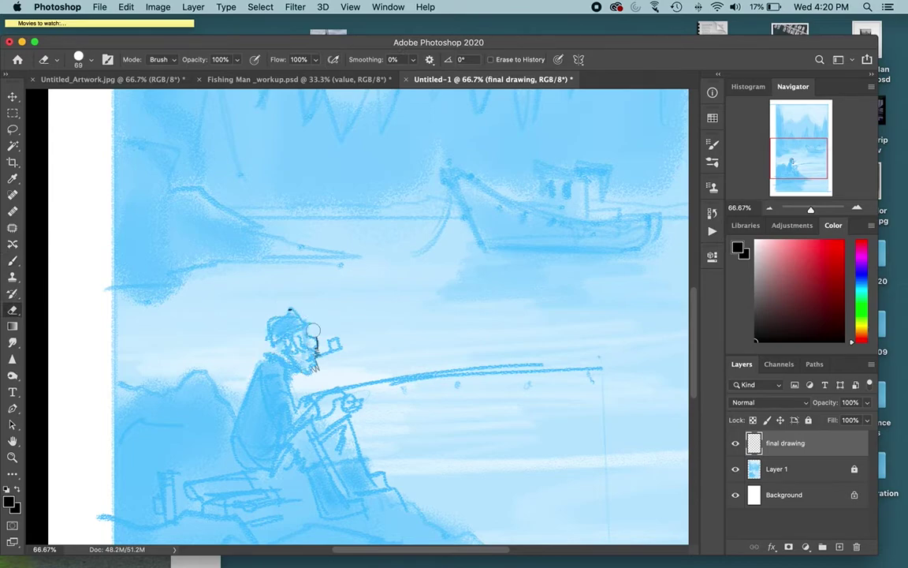
Switch the brush to the Hard Round Pressure Size preset from General Brushes.
key("b")
left_click(85, 59)
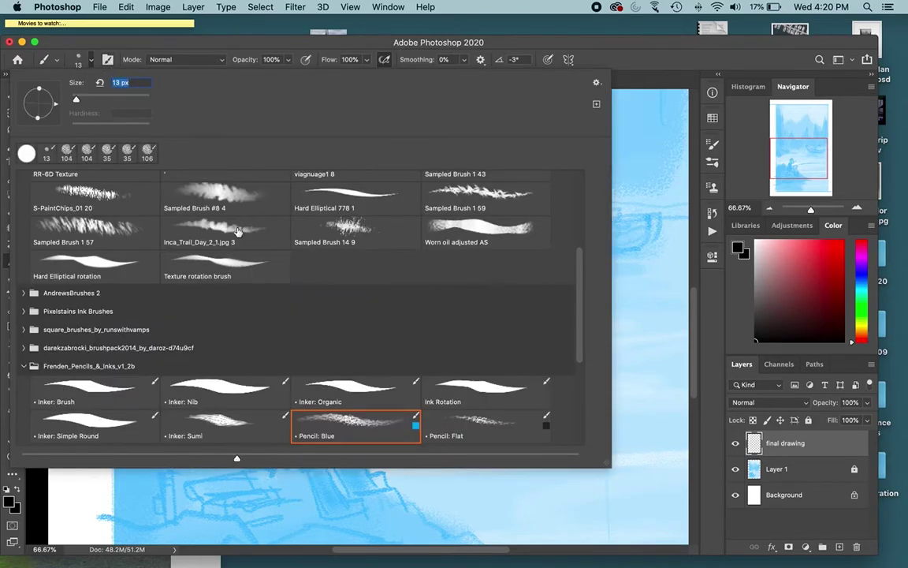
scroll(516, 237, "up", 5)
left_click(464, 207)
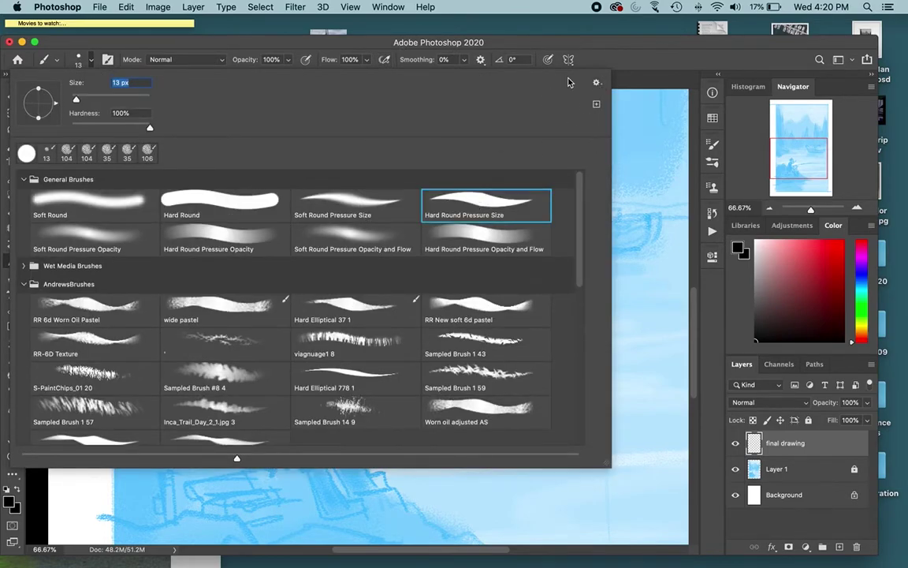
left_click(617, 46)
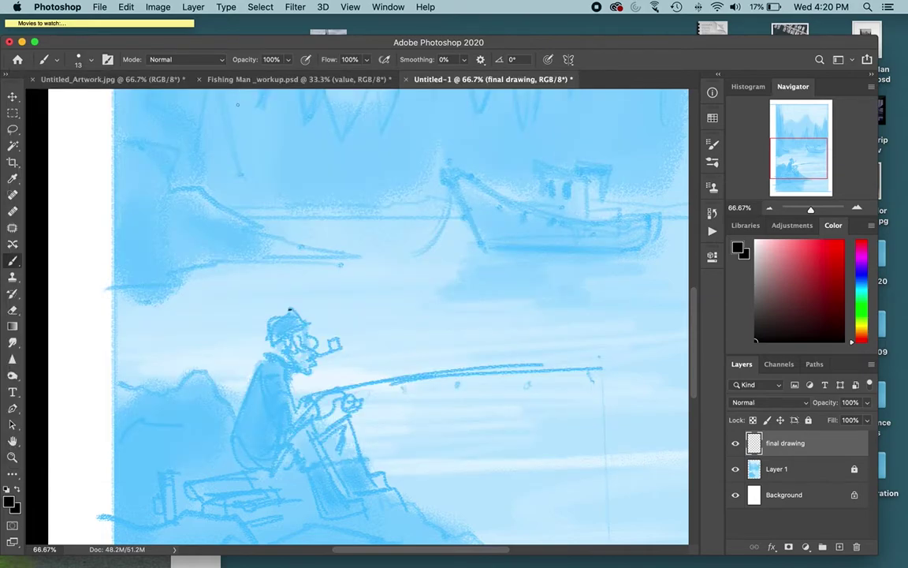
Clear the leftover black mark on the fisherman's hat and cycle the screen mode back to the standard view.
left_click(89, 59)
left_click(92, 60)
key("super+z")
key("f")
key("e")
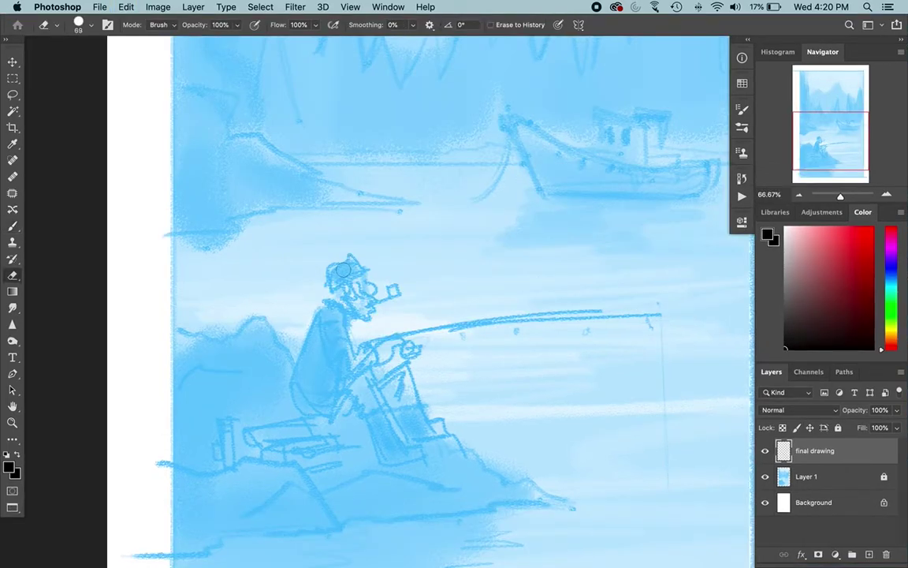
key("f")
key("f")
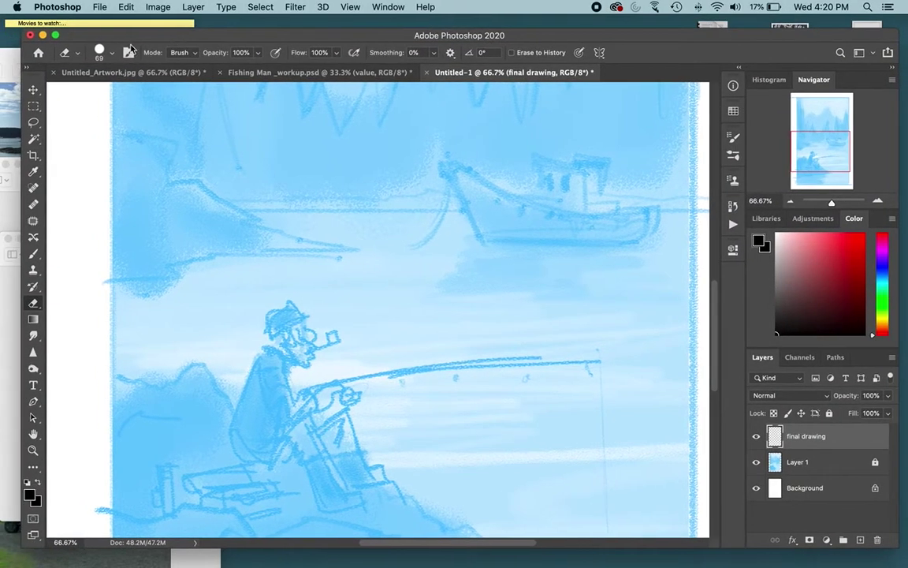
Choose the Ink Rotation brush at 45 px from the Frenden_Pencils_&_Inks_v1_2b set.
left_click(110, 56)
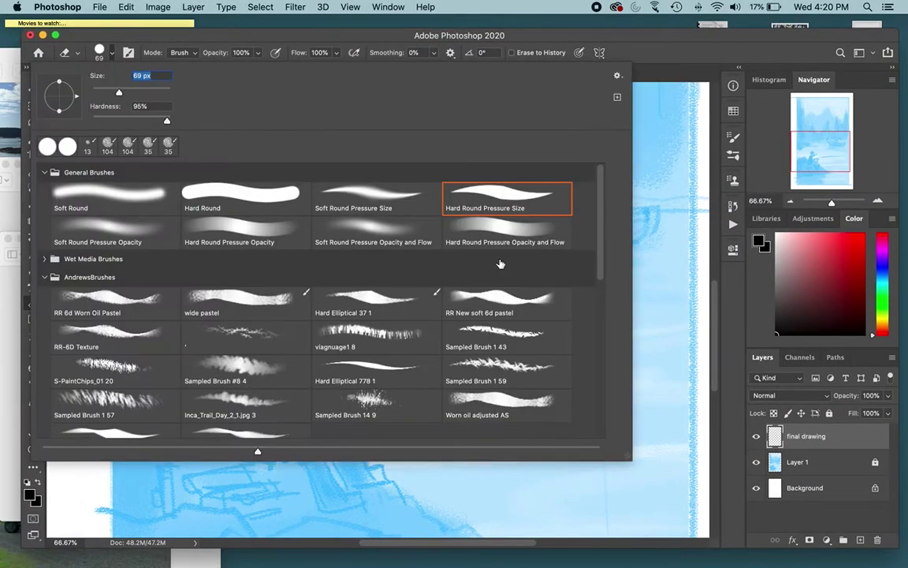
scroll(594, 258, "down", 10)
scroll(585, 320, "down", 2)
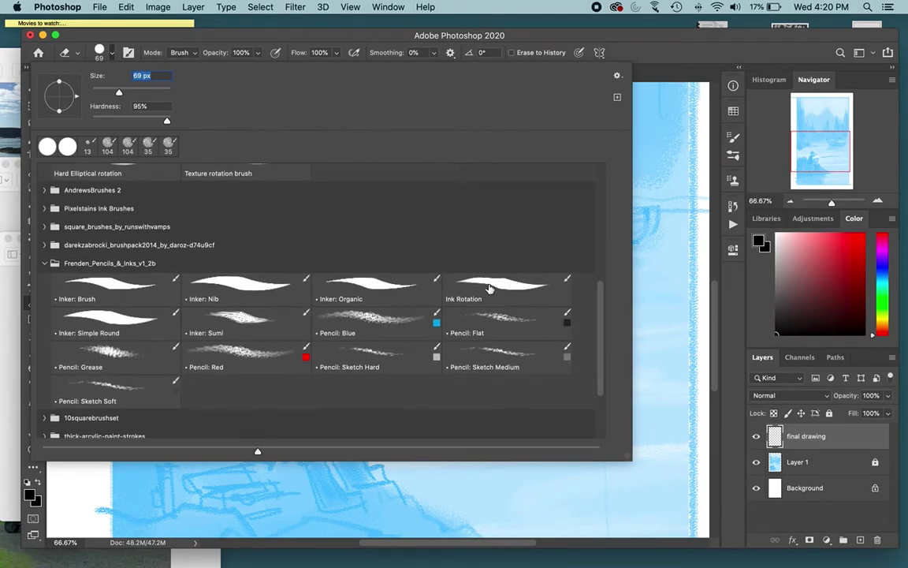
left_click(372, 289)
left_click(473, 286)
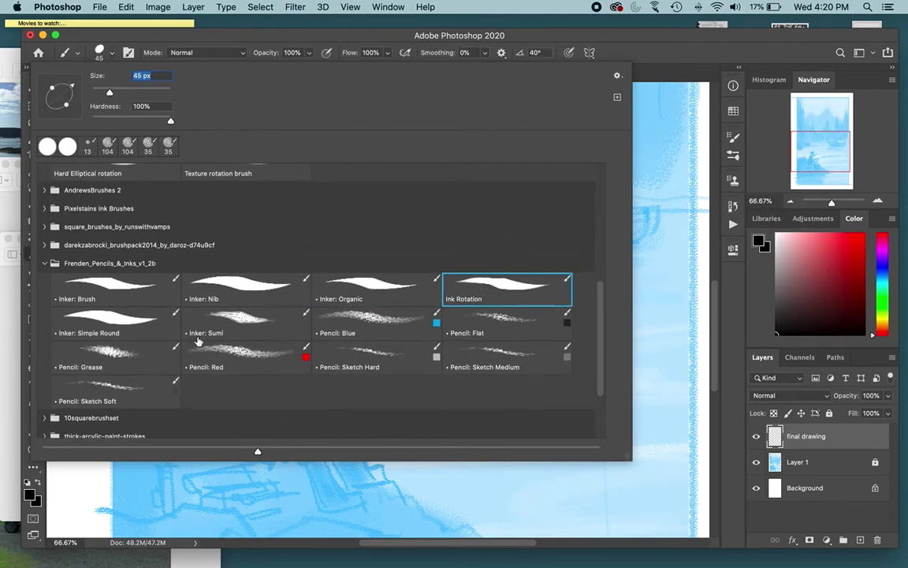
left_click(117, 317)
left_click(519, 286)
key("Return")
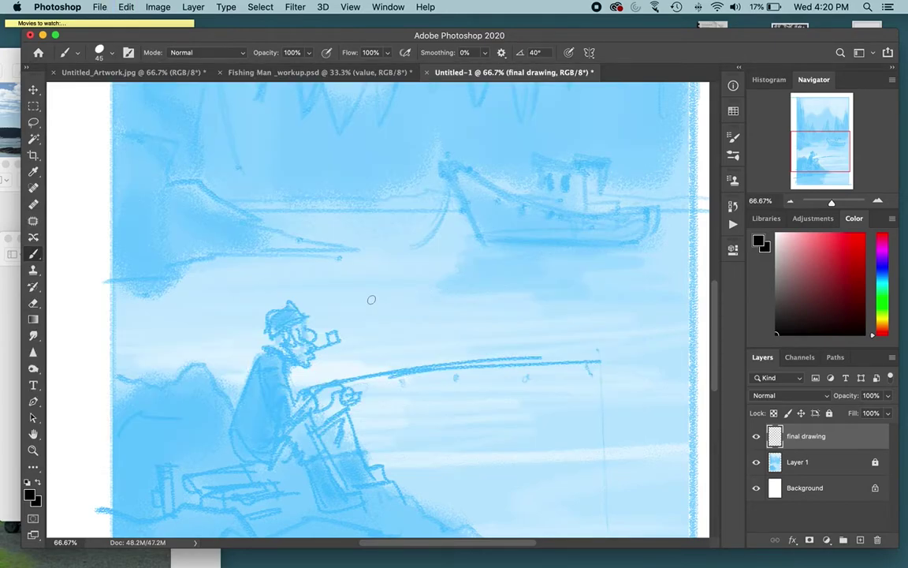
Uncover the reference photos beside the canvas and, in Preview, flip the old fisherman in a boat photo horizontally.
key("super+equal")
left_click_drag(310, 326, 368, 224)
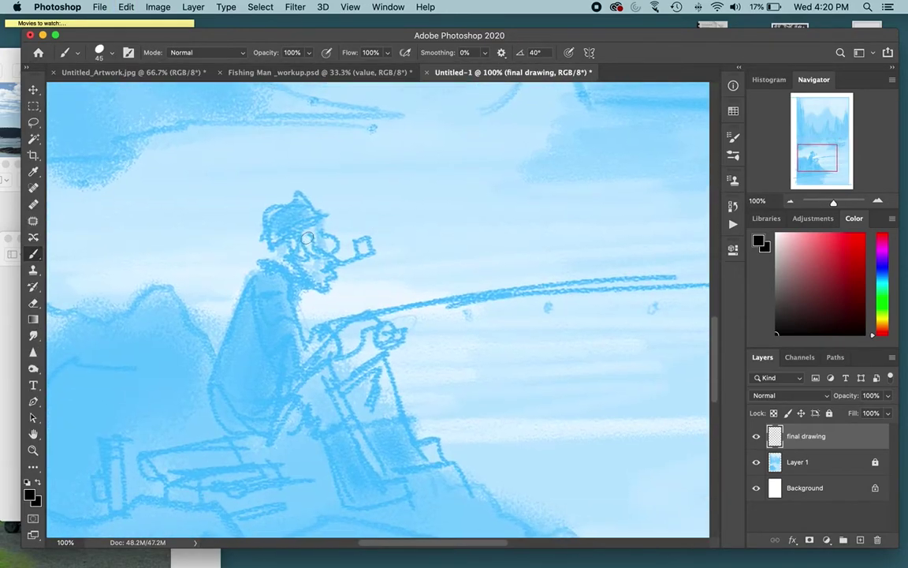
left_click_drag(347, 35, 635, 35)
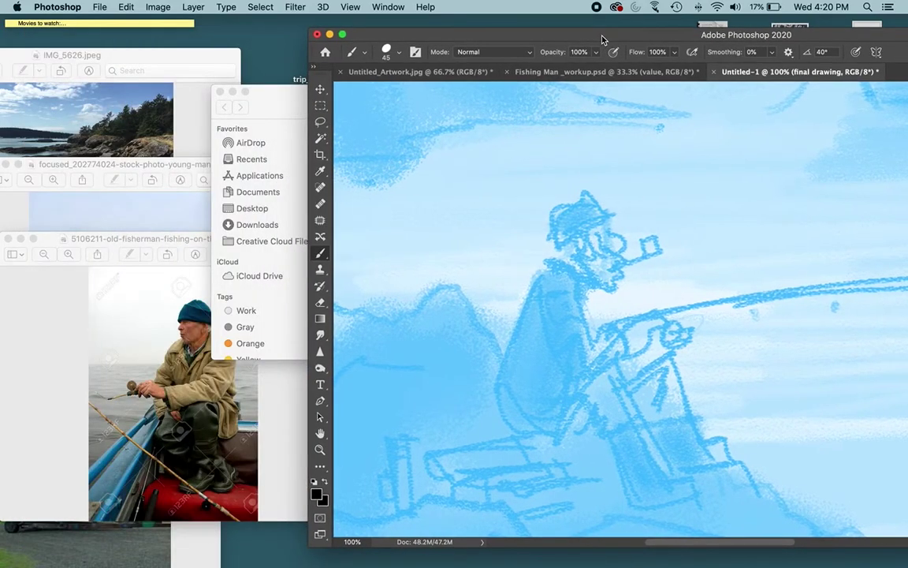
left_click(167, 314)
left_click_drag(190, 243, 149, 294)
left_click(199, 7)
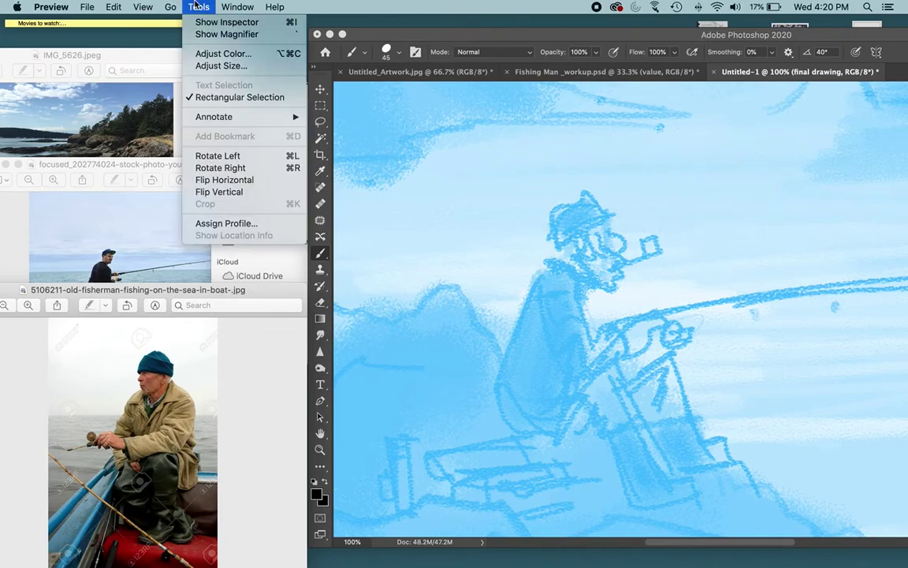
left_click(229, 180)
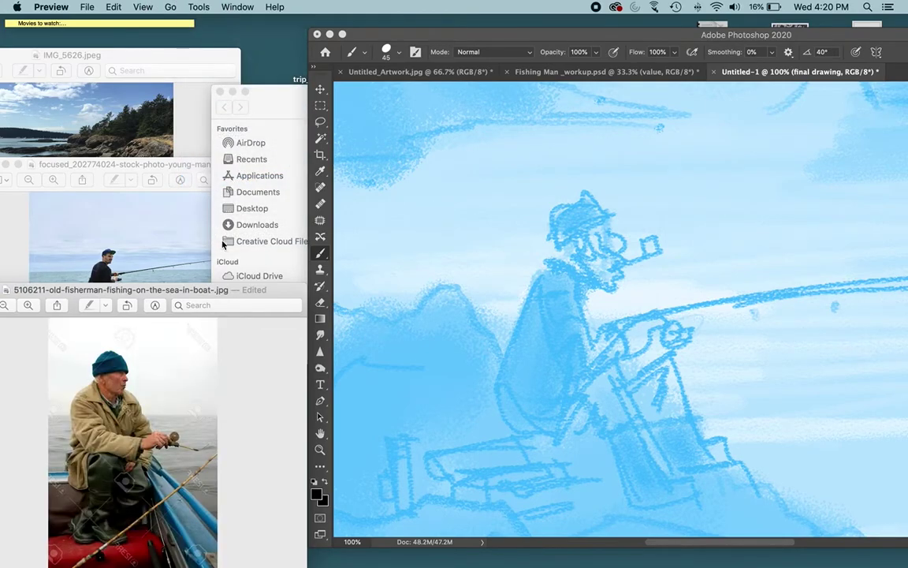
Open old fisherman.jpg from the Old Man Fishing III folder, shrink its window and arrange the Photoshop canvas beside the references.
left_click(254, 98)
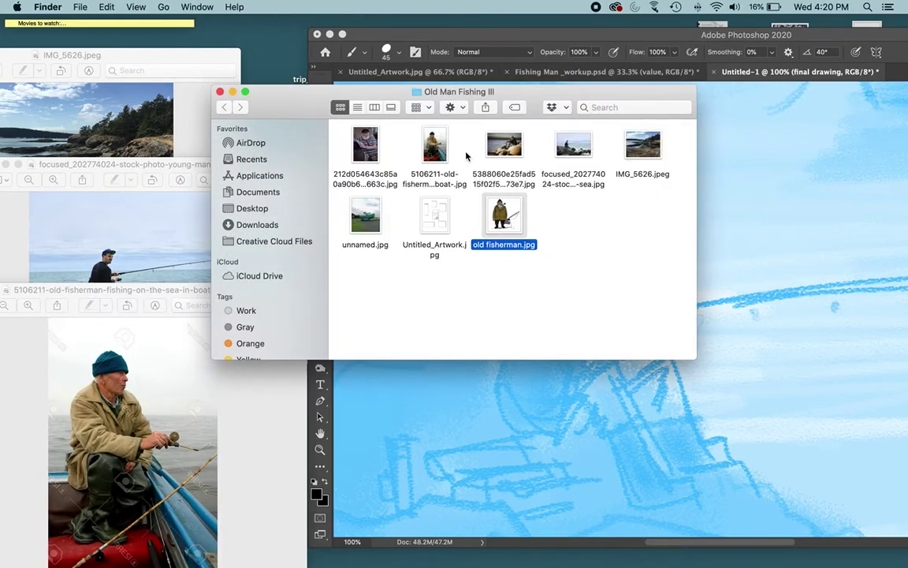
double_click(506, 211)
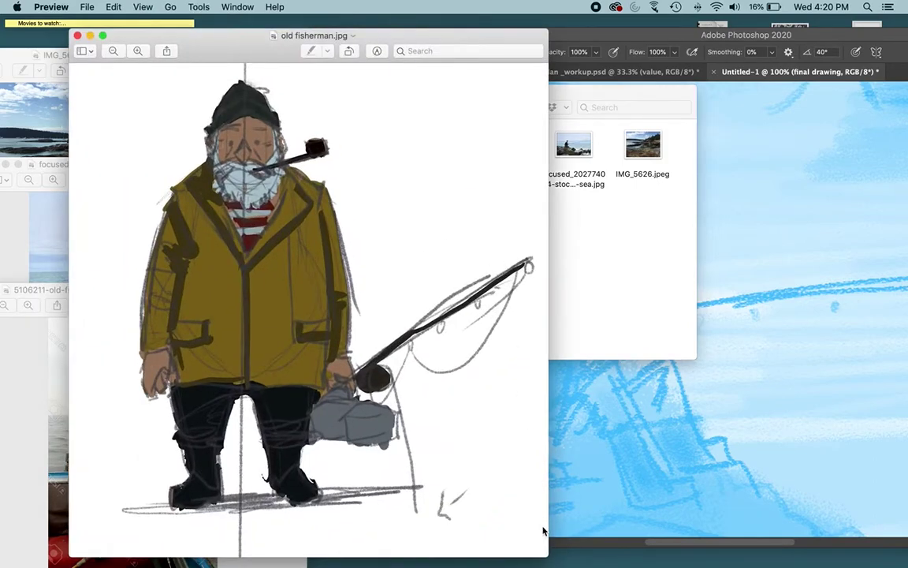
left_click_drag(543, 532, 416, 169)
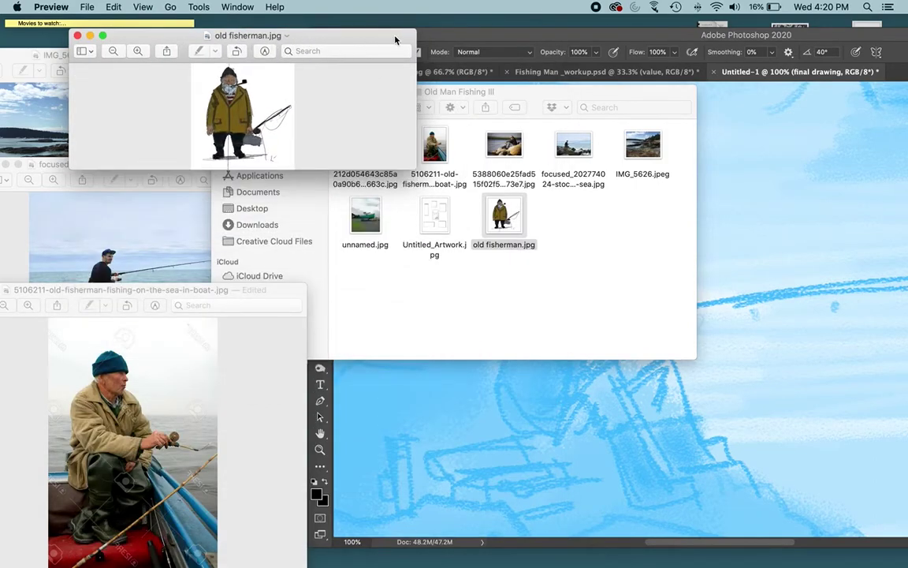
left_click(434, 35)
left_click_drag(401, 36, 335, 27)
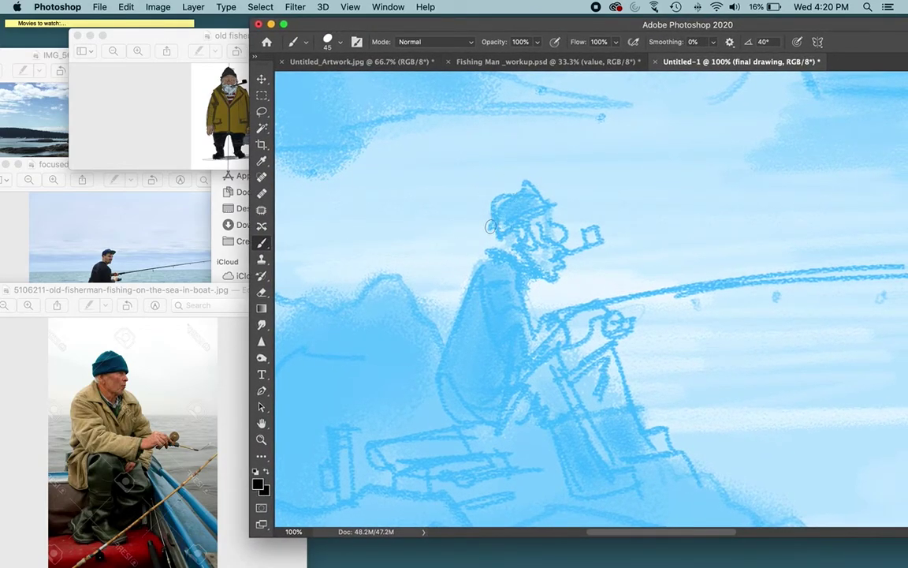
Ink the fisherman's knit hat over the blue sketch, outlining the crown and the slanted folded brim.
left_click_drag(489, 221, 497, 243)
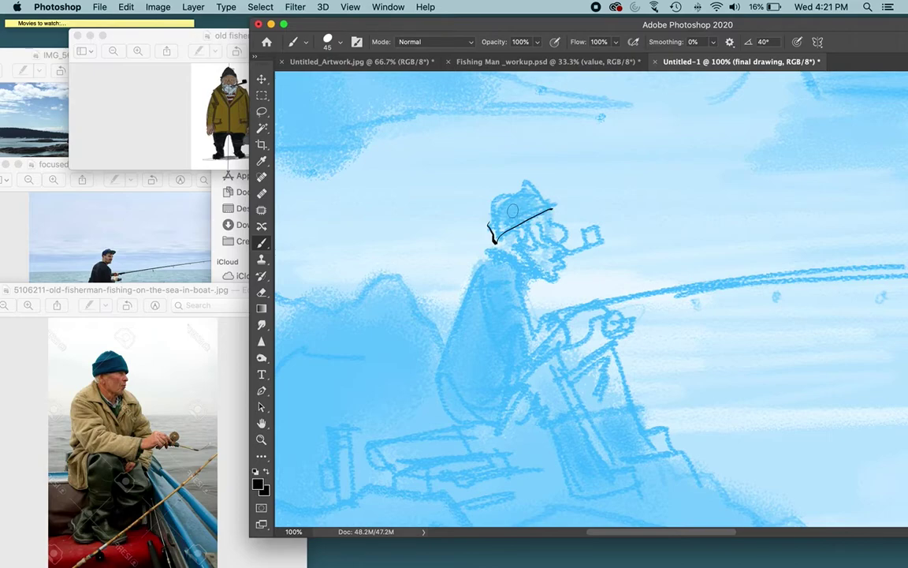
left_click_drag(490, 223, 538, 187)
left_click_drag(537, 191, 507, 183)
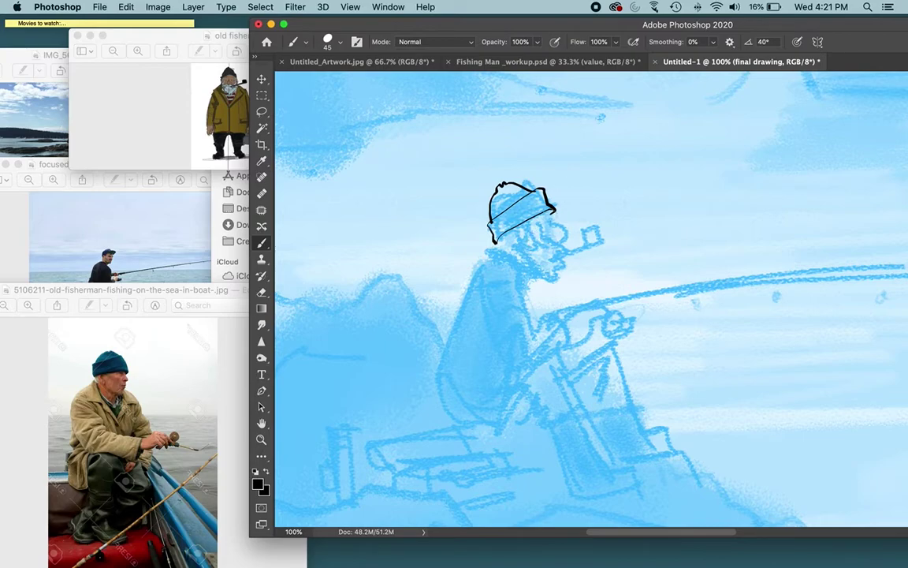
key("super+z")
Compare the inked hat with the blue sketch by toggling the visibility of Layer 1 and the final drawing layer.
mouse_move(799, 31)
left_mouse_down()
mouse_move(507, 29)
mouse_move(531, 34)
left_mouse_up()
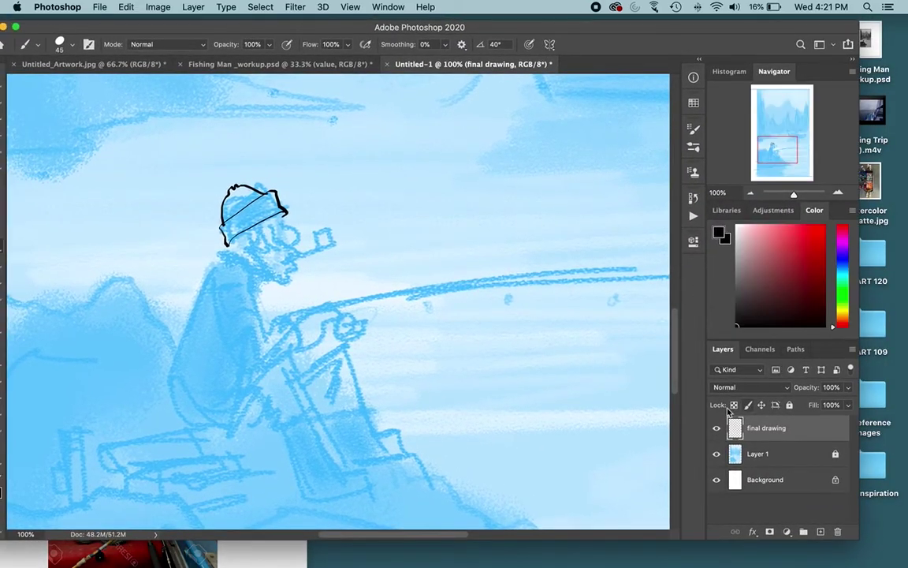
left_click(717, 453)
left_click(717, 453)
left_click(717, 427)
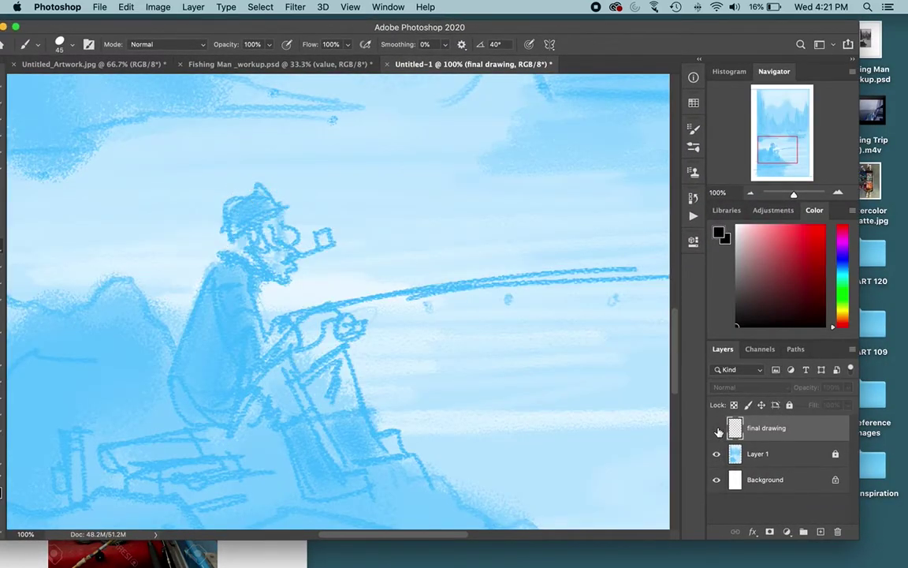
left_click(716, 428)
left_click(716, 429)
left_click(716, 428)
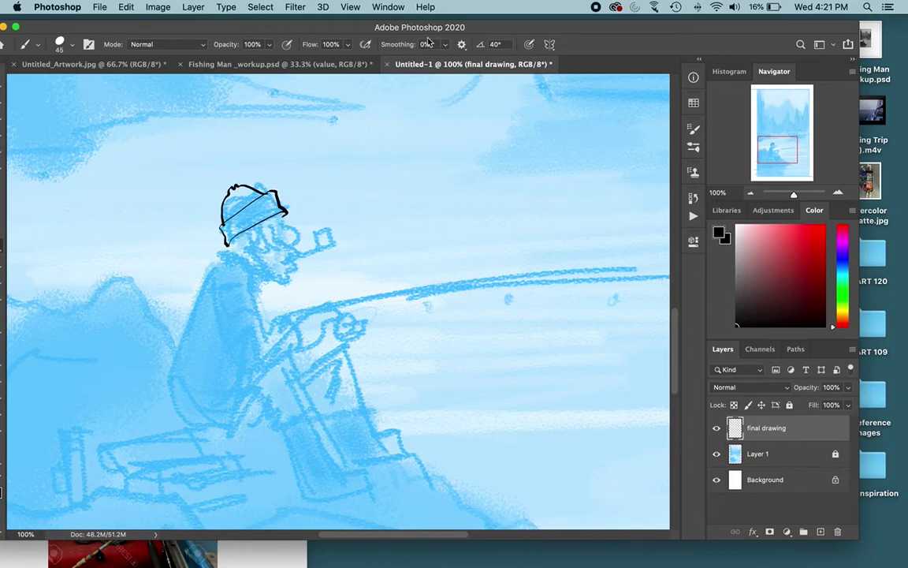
left_click_drag(446, 28, 685, 26)
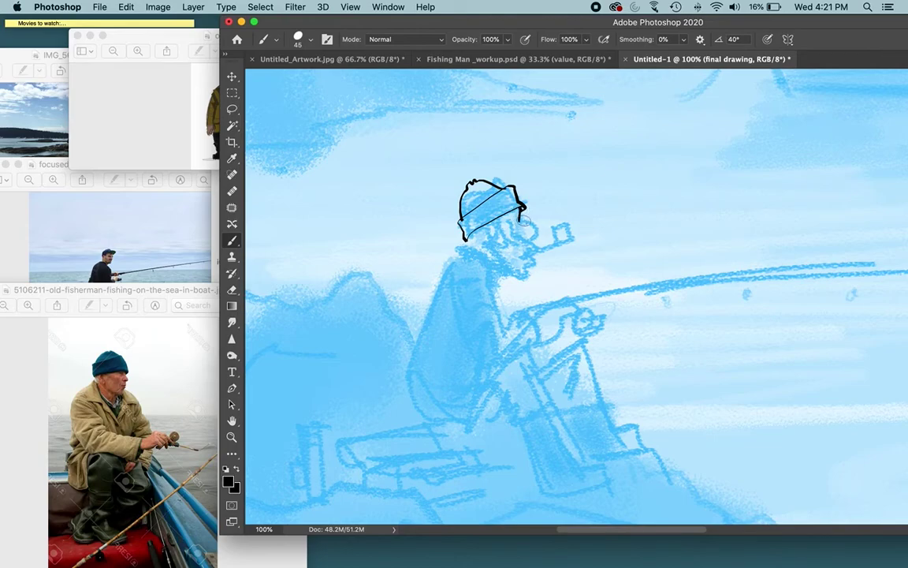
Ink the fisherman's face below the hat: brow, eye, large nose, ear and the ragged hair around it.
mouse_move(525, 206)
left_mouse_down()
mouse_move(537, 235)
mouse_move(525, 236)
mouse_move(518, 220)
mouse_move(516, 232)
left_mouse_up()
left_click_drag(482, 225, 503, 246)
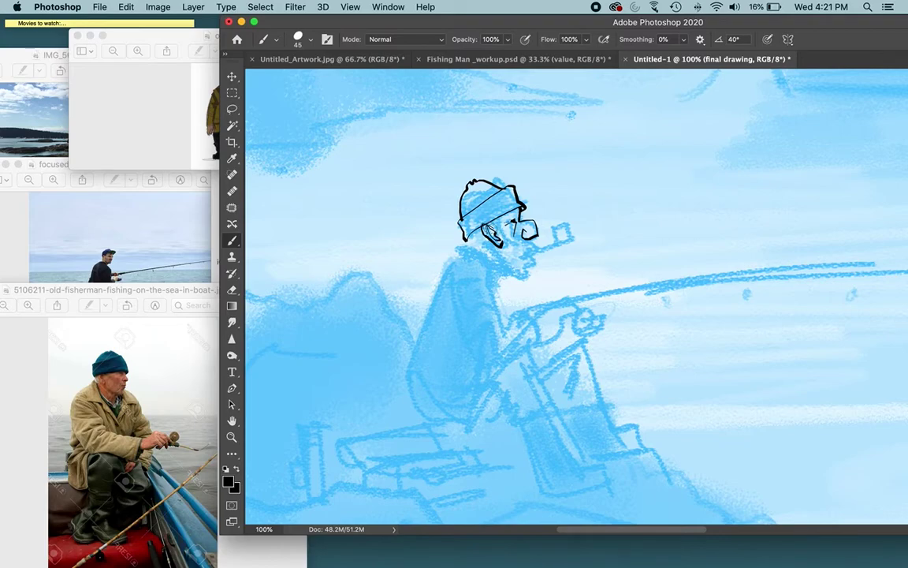
mouse_move(471, 241)
left_mouse_down()
mouse_move(460, 243)
mouse_move(473, 252)
mouse_move(503, 246)
mouse_move(498, 253)
left_mouse_up()
left_click_drag(512, 240, 530, 246)
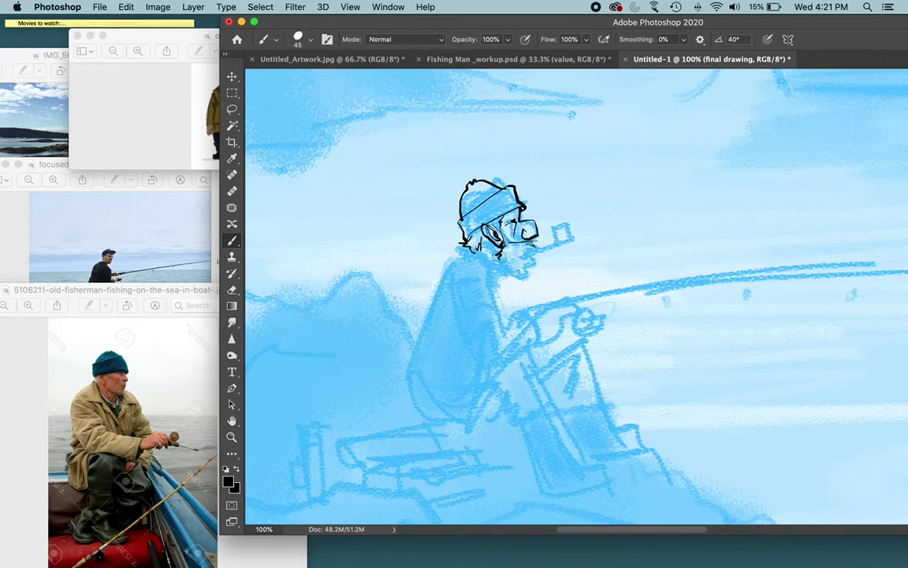
Bring the old fisherman.jpg reference forward in Preview, enlarge its window beside the canvas and return to Photoshop.
left_click_drag(181, 33, 105, 36)
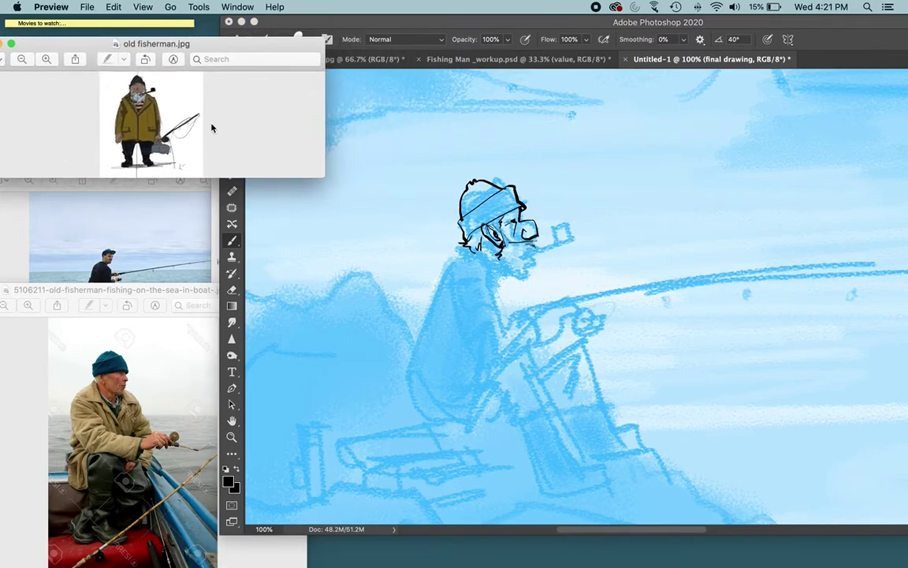
left_click_drag(320, 178, 327, 239)
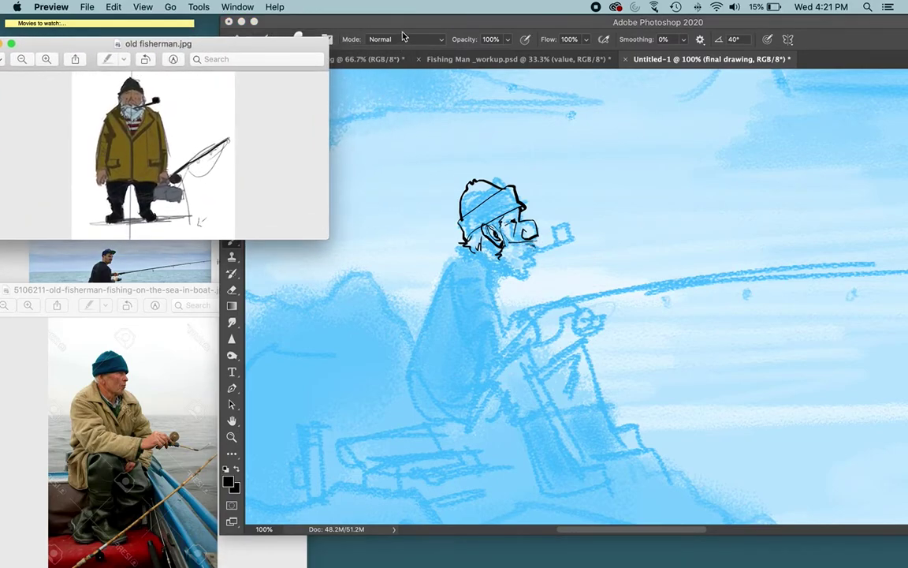
left_click(439, 149)
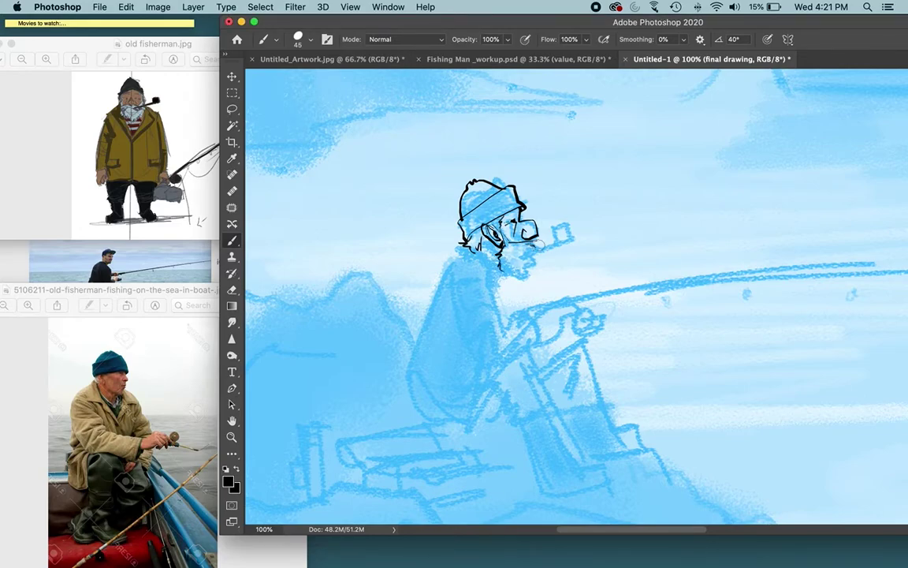
Ink the jagged beard and the pipe, plus the coat collar and shoulder seam beneath the head.
mouse_move(534, 247)
left_mouse_down()
mouse_move(537, 268)
mouse_move(499, 270)
left_mouse_up()
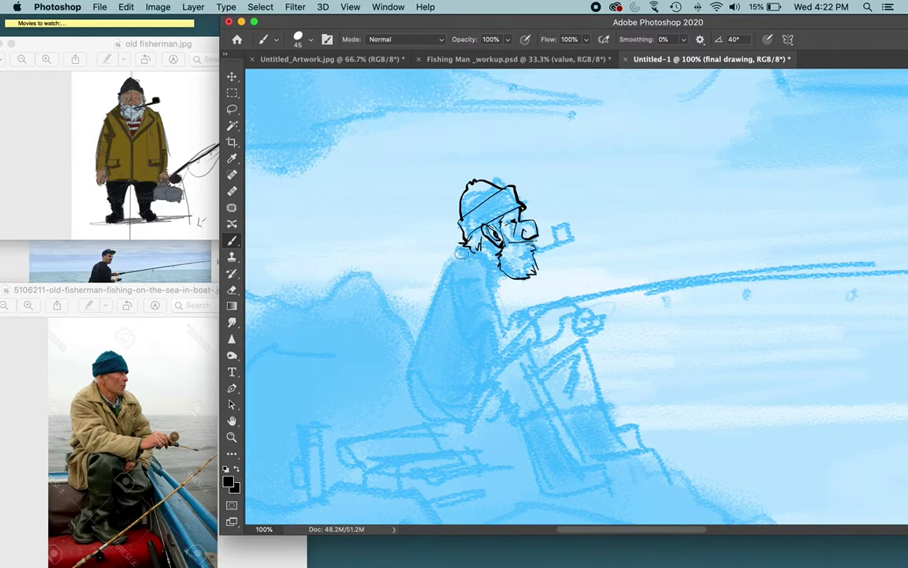
mouse_move(455, 252)
left_mouse_down()
mouse_move(477, 250)
mouse_move(496, 266)
mouse_move(496, 282)
mouse_move(450, 266)
mouse_move(454, 294)
left_mouse_up()
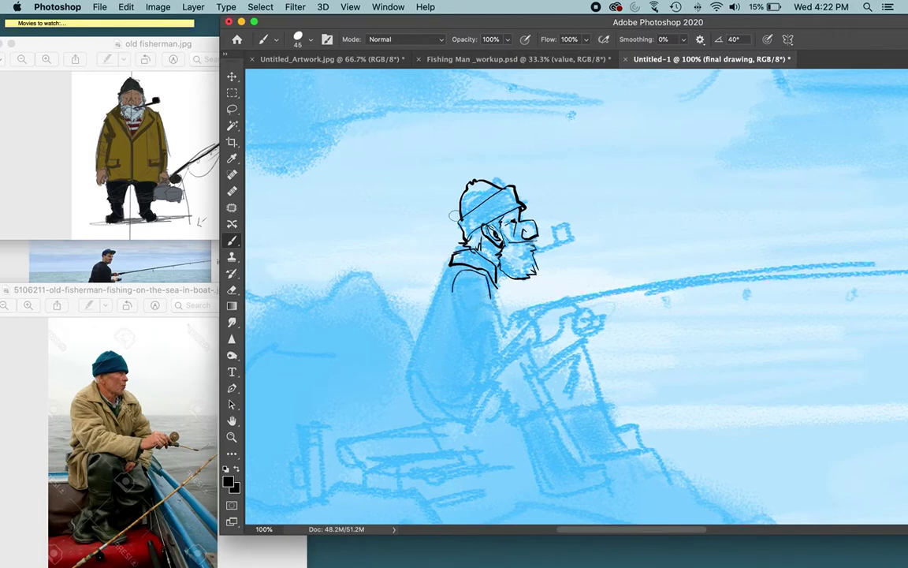
left_click_drag(539, 249, 569, 241)
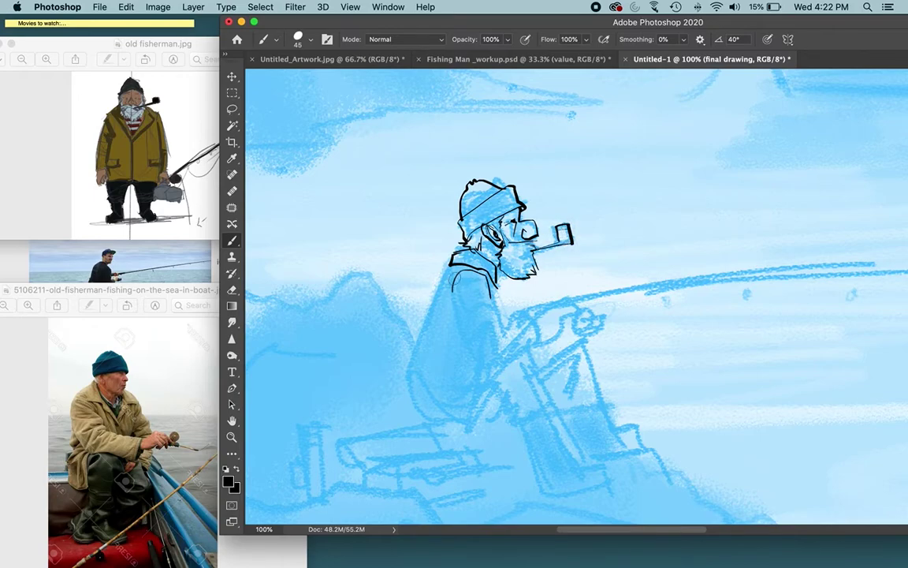
Ink the curved back of the coat from collar to lower hem and add the fold lines at the shoulder.
mouse_move(443, 276)
left_mouse_down()
mouse_move(458, 262)
mouse_move(408, 348)
left_mouse_up()
key("super+z")
mouse_move(452, 266)
left_mouse_down()
mouse_move(411, 353)
mouse_move(411, 379)
mouse_move(445, 414)
left_mouse_up()
mouse_move(452, 287)
left_mouse_down()
mouse_move(459, 306)
mouse_move(486, 305)
left_mouse_up()
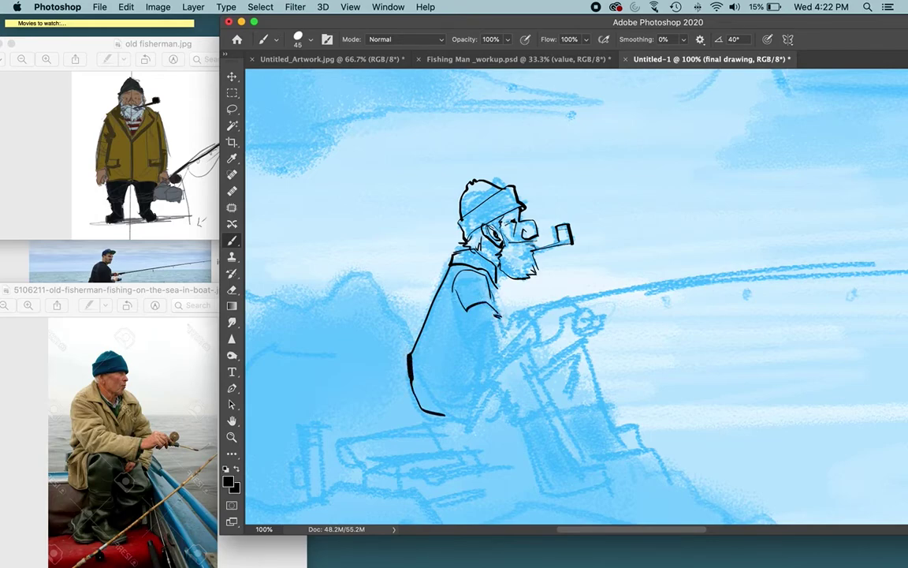
Ink the bent sleeve with its elbow wrinkles and cuff, and erase the line overshooting the cuff.
left_click_drag(498, 319, 488, 343)
left_click_drag(508, 335, 511, 323)
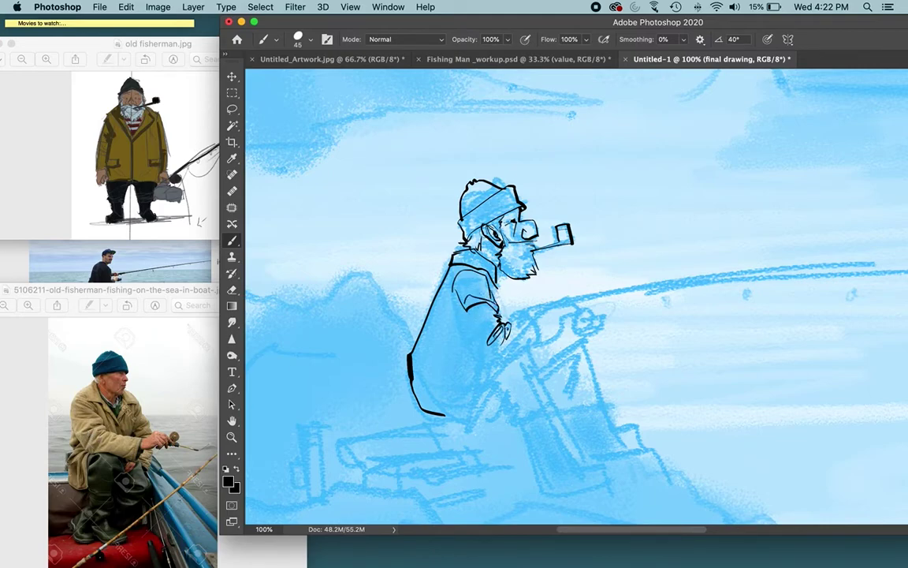
mouse_move(455, 303)
left_mouse_down()
mouse_move(476, 359)
mouse_move(533, 335)
mouse_move(520, 316)
mouse_move(532, 310)
mouse_move(499, 375)
left_mouse_up()
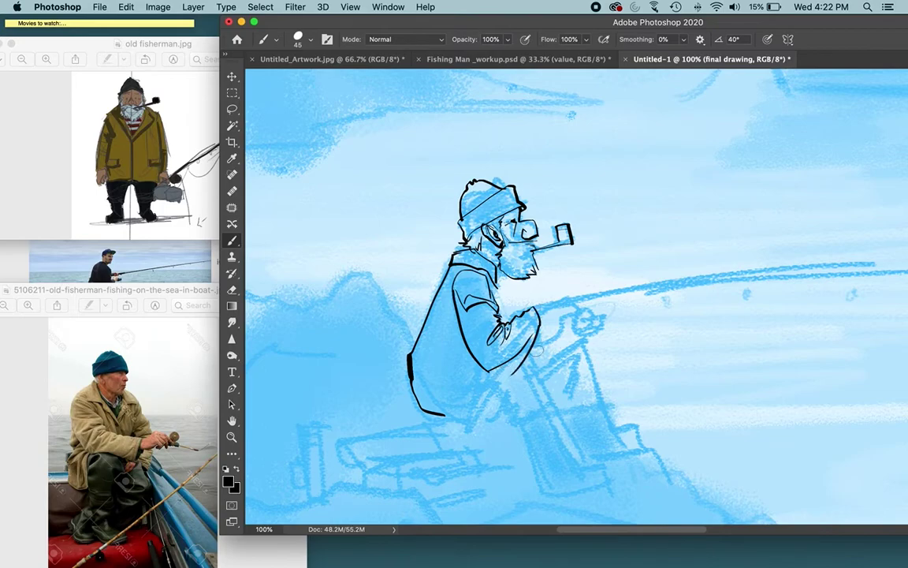
key("e")
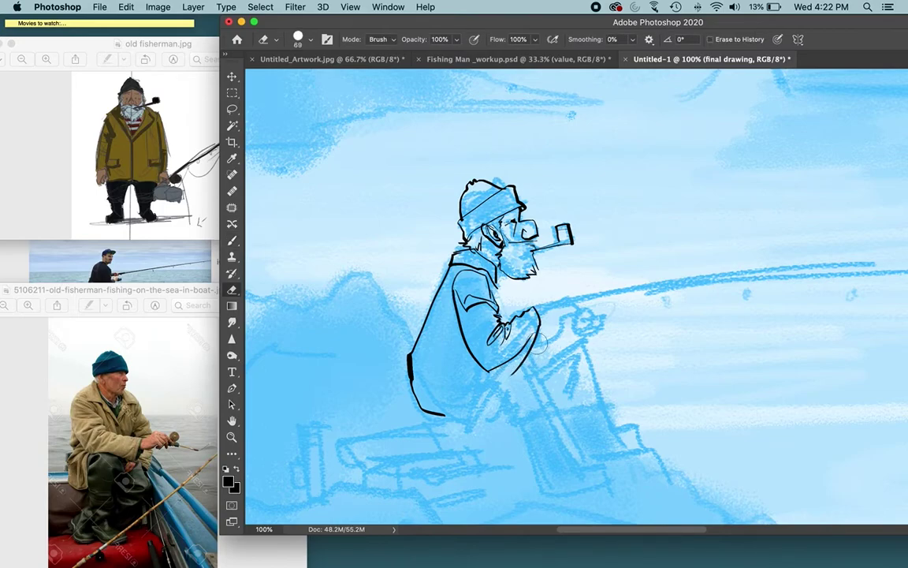
key("b")
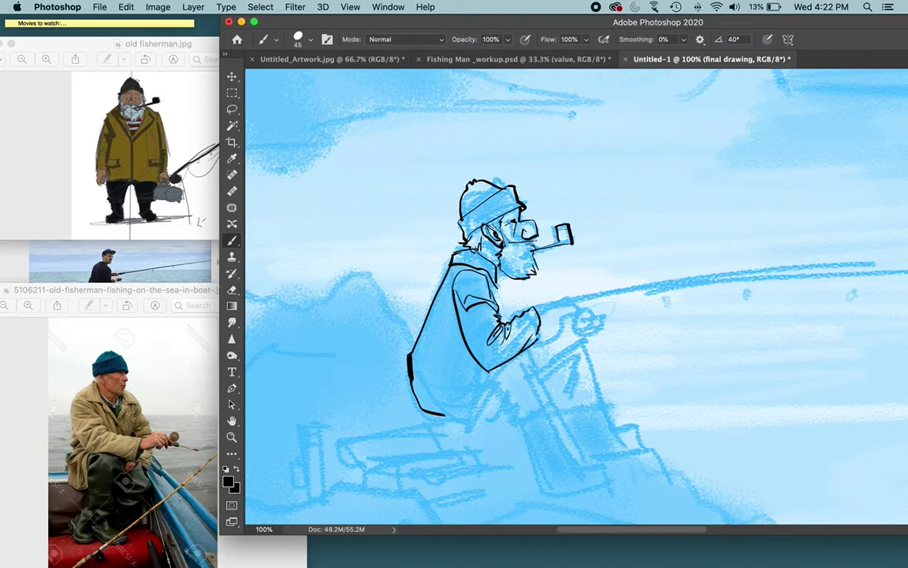
Ink the fisherman's hand extending from the cuff, with curled fingers gripping the rod and small knuckle details.
mouse_move(532, 309)
left_mouse_down()
mouse_move(538, 341)
mouse_move(563, 298)
mouse_move(593, 292)
mouse_move(573, 302)
mouse_move(567, 330)
mouse_move(575, 330)
left_mouse_up()
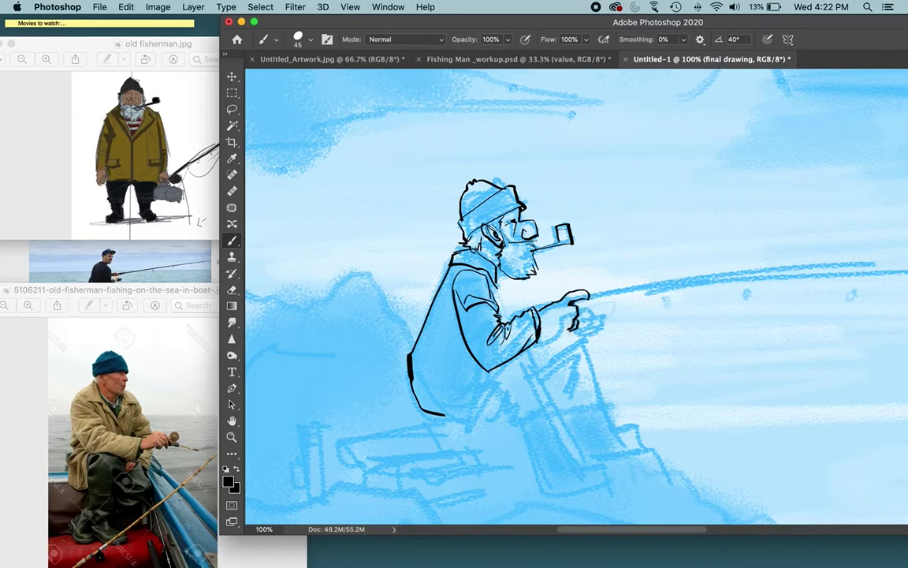
left_click_drag(540, 336, 565, 331)
left_click_drag(583, 295, 587, 298)
Add diagonal fold lines across the coat's back and close its pointed lower hem and front edge.
left_click_drag(459, 323, 413, 355)
left_click_drag(462, 333, 414, 367)
left_click_drag(463, 340, 427, 393)
left_click_drag(501, 366, 488, 383)
left_click_drag(445, 412, 470, 433)
left_click_drag(502, 290, 506, 314)
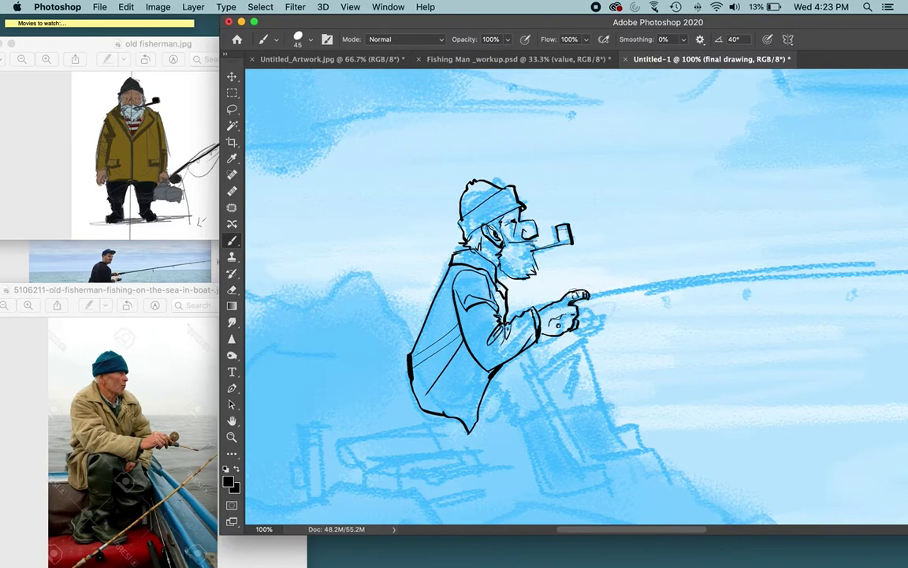
Ink the fisherman's near leg with a bent knee, trouser wrinkles and the shaft of the tall boot.
key("super+plus")
key("super+minus")
key("super+minus")
key("super+minus")
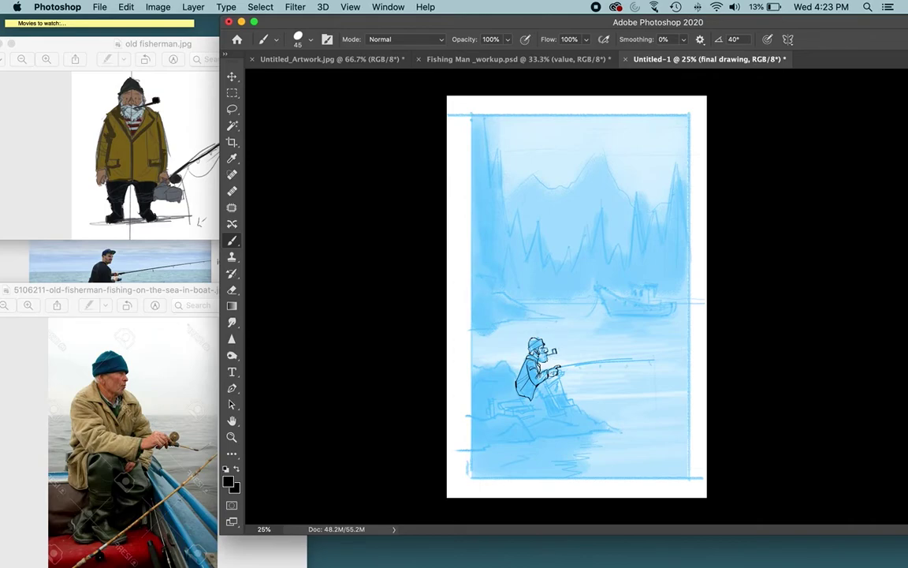
key("super+plus")
key("super+plus")
key("super+plus")
left_click_drag(501, 379, 473, 175)
left_click_drag(463, 377, 488, 366)
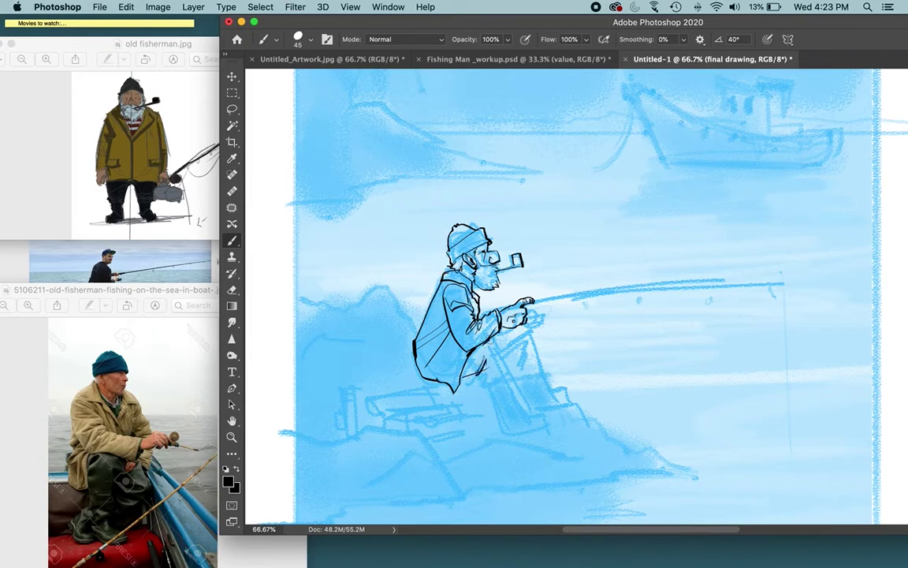
mouse_move(488, 344)
left_mouse_down()
mouse_move(499, 339)
mouse_move(510, 373)
left_mouse_up()
mouse_move(486, 388)
left_mouse_down()
mouse_move(499, 426)
mouse_move(522, 406)
left_mouse_up()
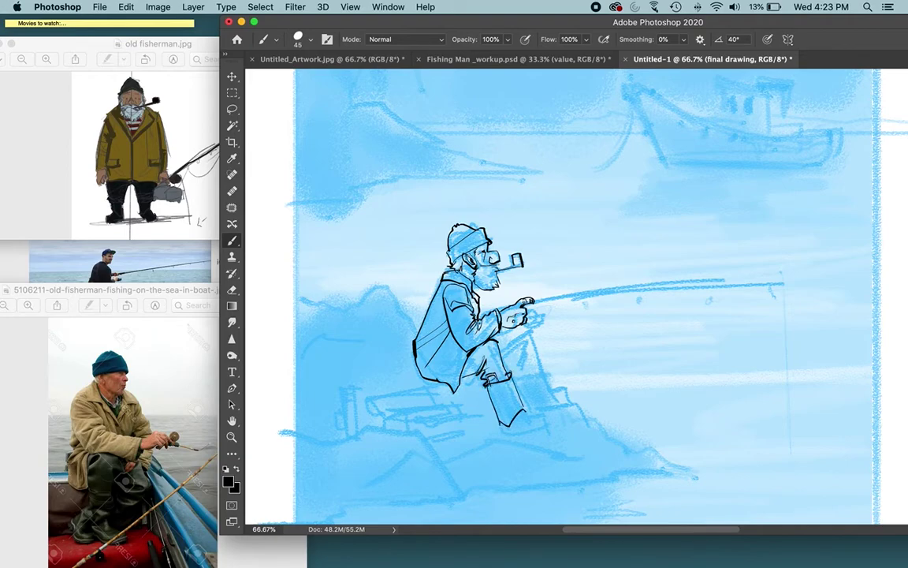
left_click_drag(465, 367, 479, 358)
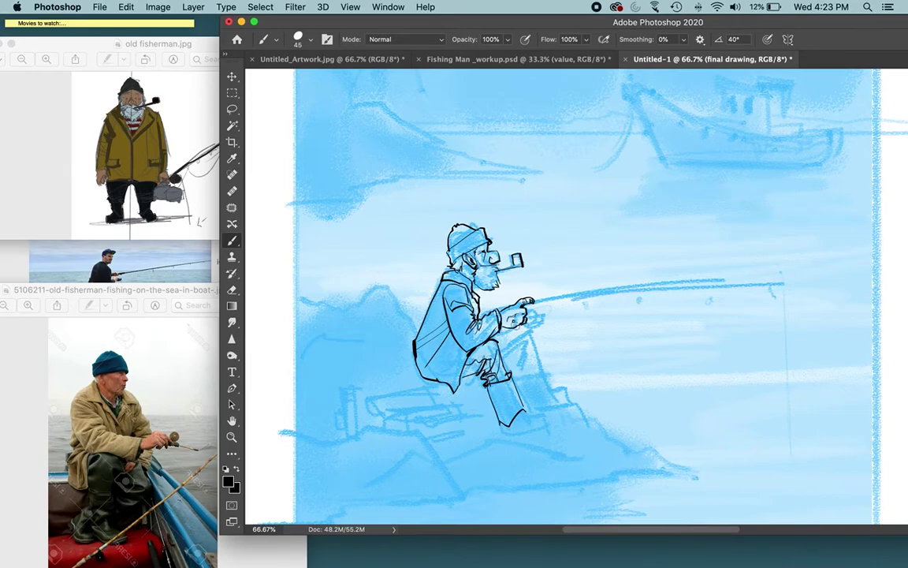
Ink the far trouser leg with its folds and complete both boots down to the soles on the rock.
mouse_move(529, 324)
left_mouse_down()
mouse_move(542, 364)
mouse_move(514, 359)
mouse_move(525, 360)
mouse_move(519, 372)
mouse_move(544, 365)
left_mouse_up()
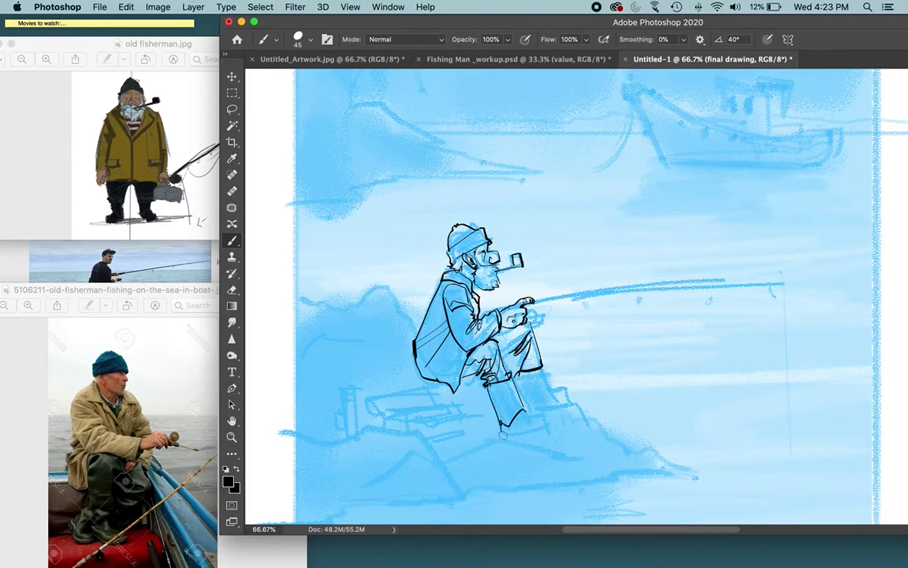
mouse_move(503, 435)
left_mouse_down()
mouse_move(548, 425)
mouse_move(530, 413)
mouse_move(551, 423)
left_mouse_up()
left_click_drag(519, 374, 532, 411)
mouse_move(542, 367)
left_mouse_down()
mouse_move(555, 397)
mouse_move(574, 404)
mouse_move(551, 413)
left_mouse_up()
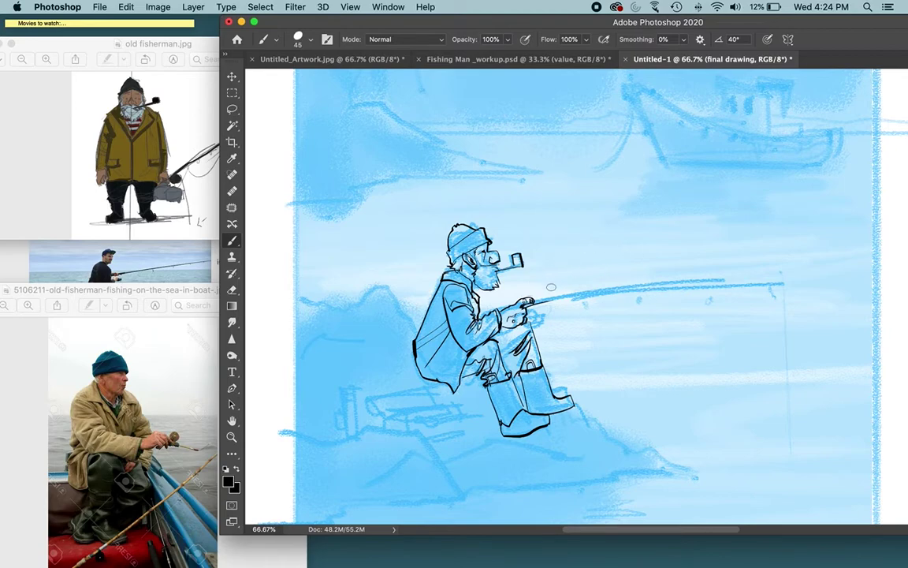
Try a fishing rod line, undo it and set the brush smoothing to 29%.
left_click_drag(527, 305, 733, 286)
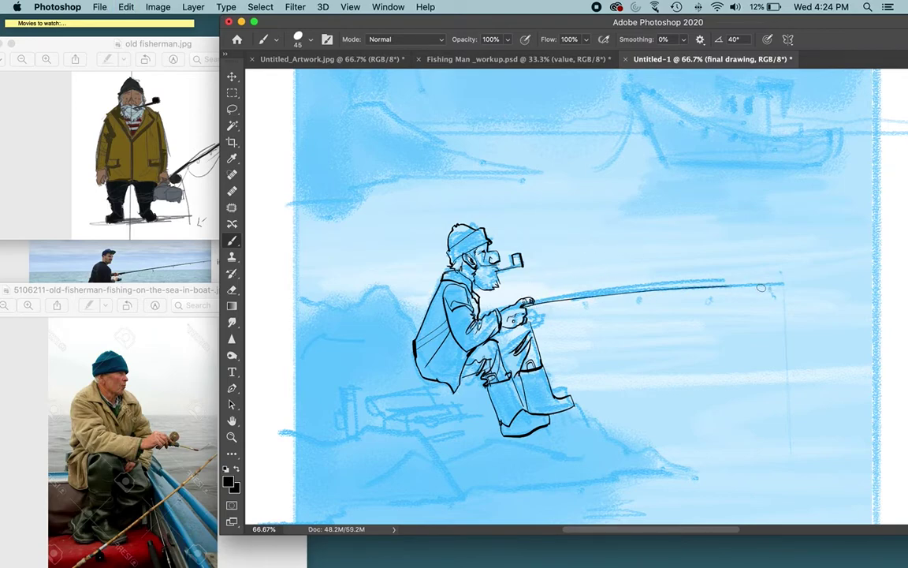
key("super+z")
left_click(683, 39)
left_click_drag(679, 55, 699, 54)
left_click(473, 275)
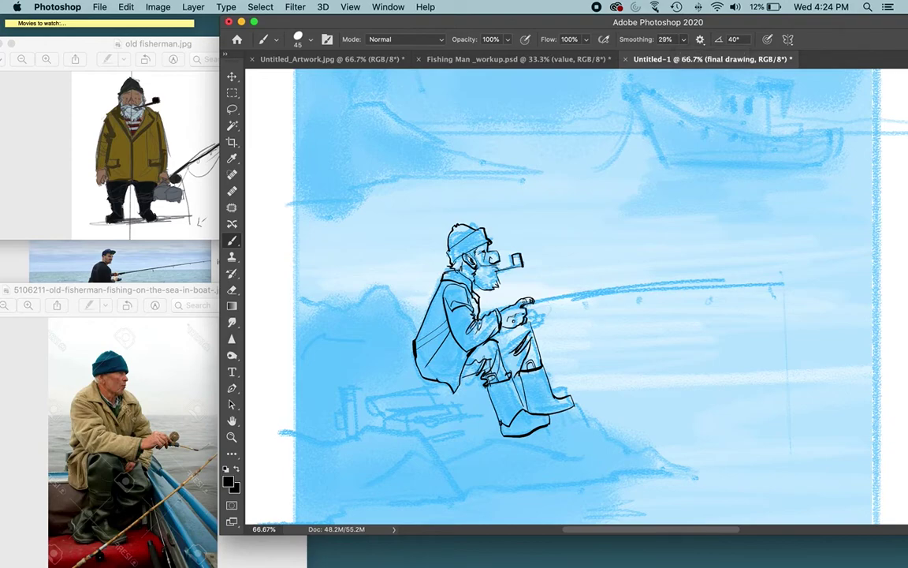
Ink the fishing rod as one long smooth curve from the hand to the sketched rod tip, undoing stray attempts.
left_click_drag(533, 303, 680, 290)
key("super+z")
left_click_drag(473, 275, 632, 252)
key("super+z")
left_click_drag(527, 301, 781, 283)
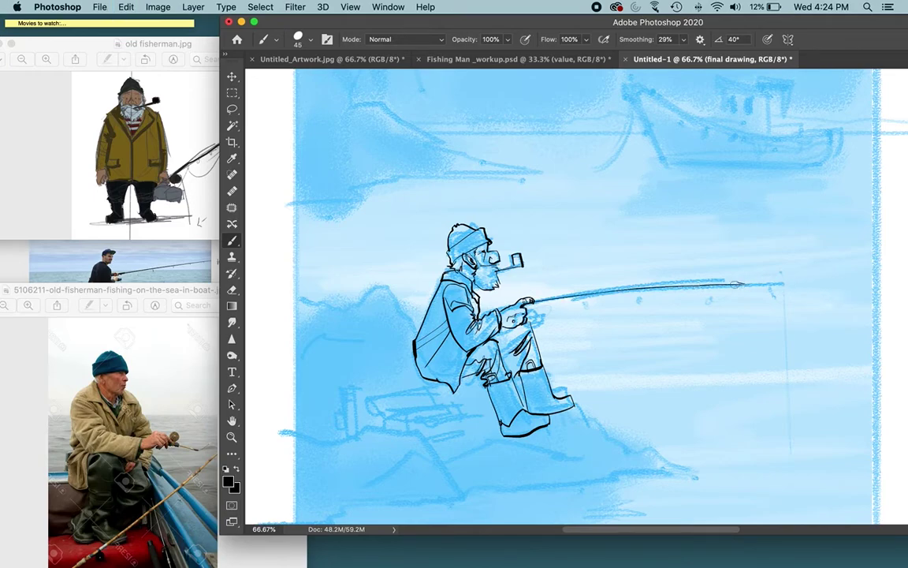
Reduce the brush smoothing to 5% and ink the rod's second edge and the reel at the hand.
left_click(684, 39)
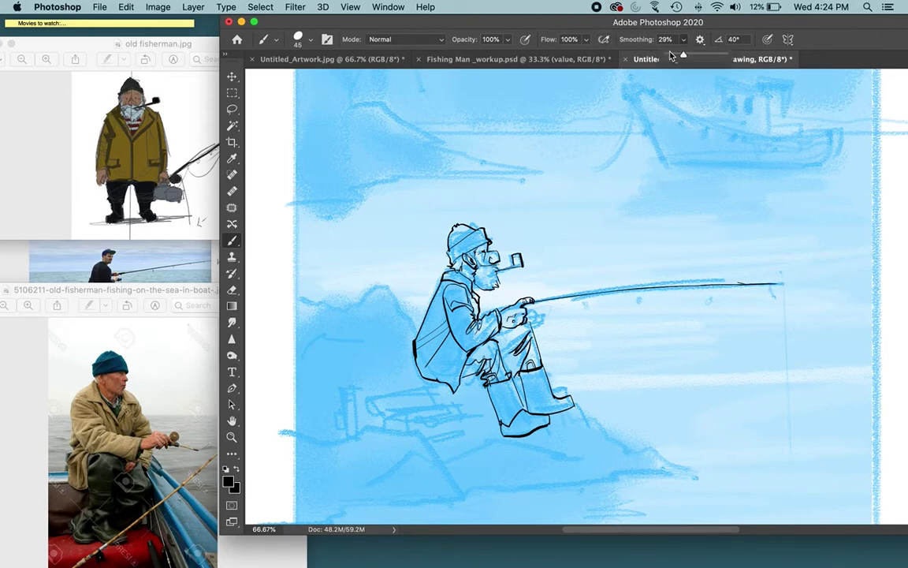
left_click_drag(682, 55, 668, 54)
mouse_move(544, 306)
left_mouse_down()
mouse_move(534, 315)
mouse_move(542, 315)
mouse_move(534, 306)
mouse_move(535, 319)
mouse_move(588, 292)
mouse_move(763, 286)
left_mouse_up()
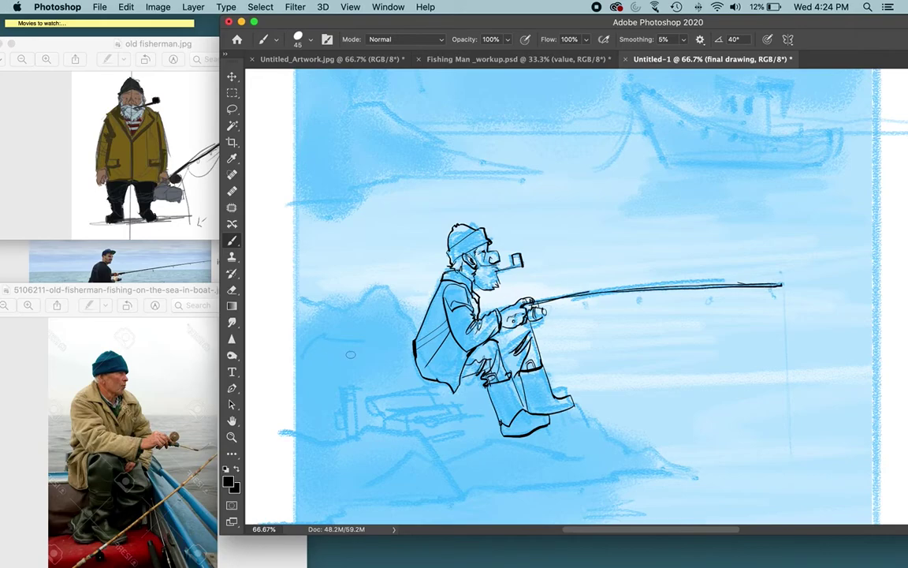
Check the inked fisherman within the whole composition, with the blue sketch on Layer 1 hidden and shown.
key("super+minus")
key("super+minus")
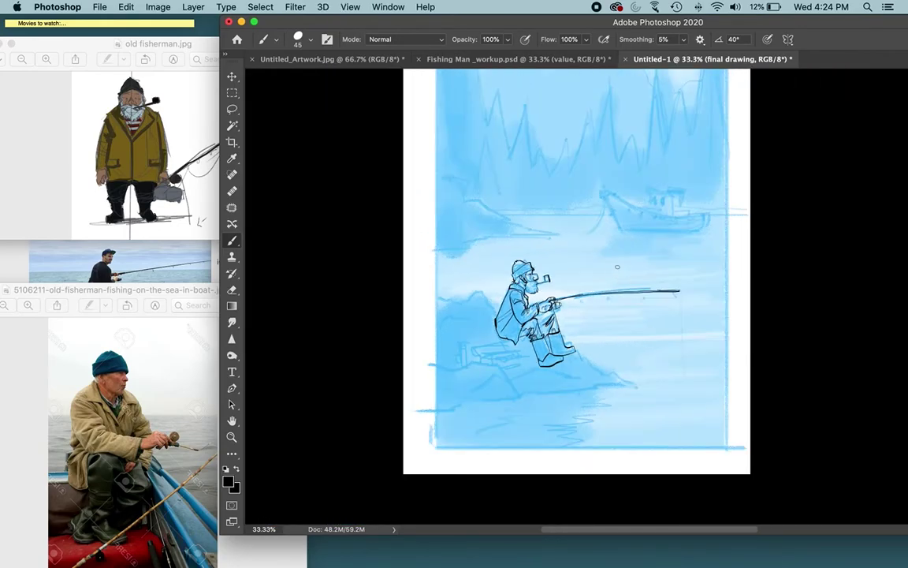
left_click_drag(702, 21, 474, 43)
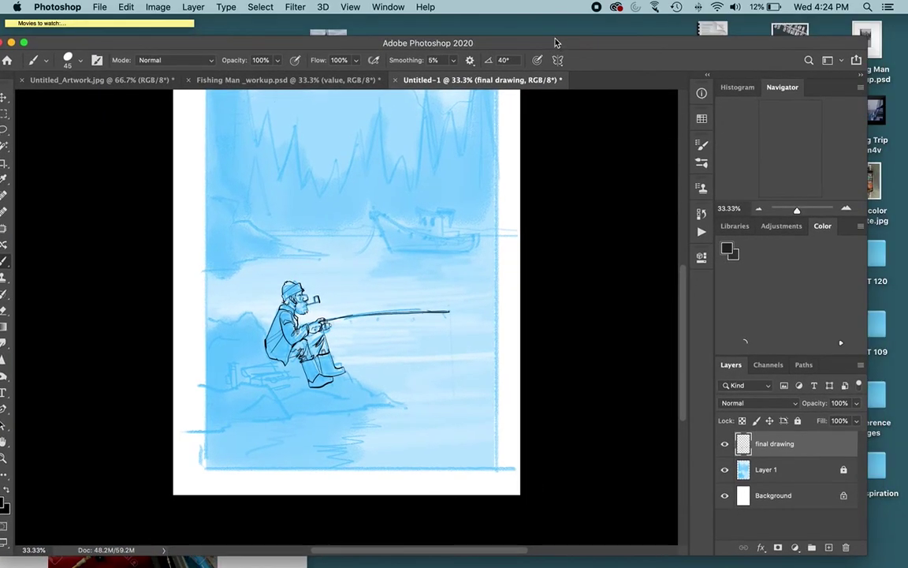
left_click(724, 469)
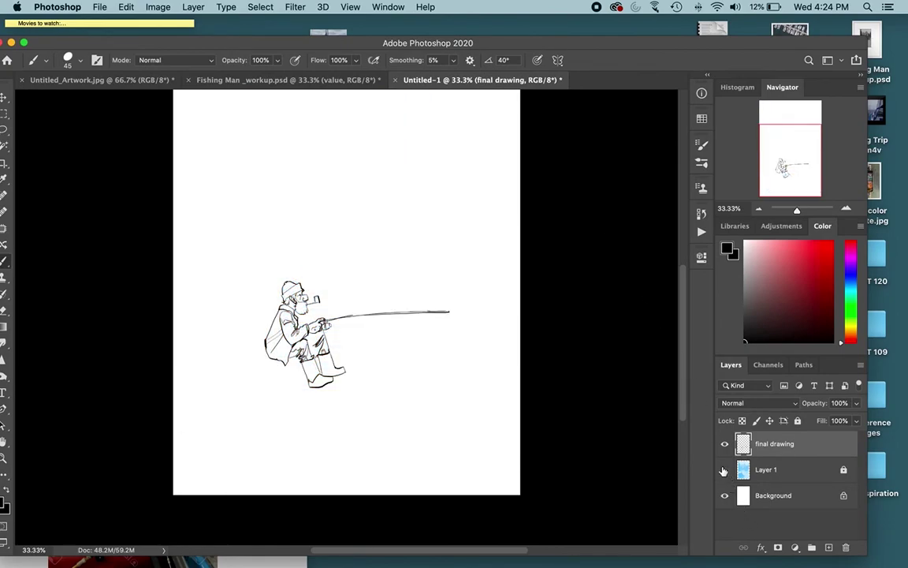
left_click(725, 470)
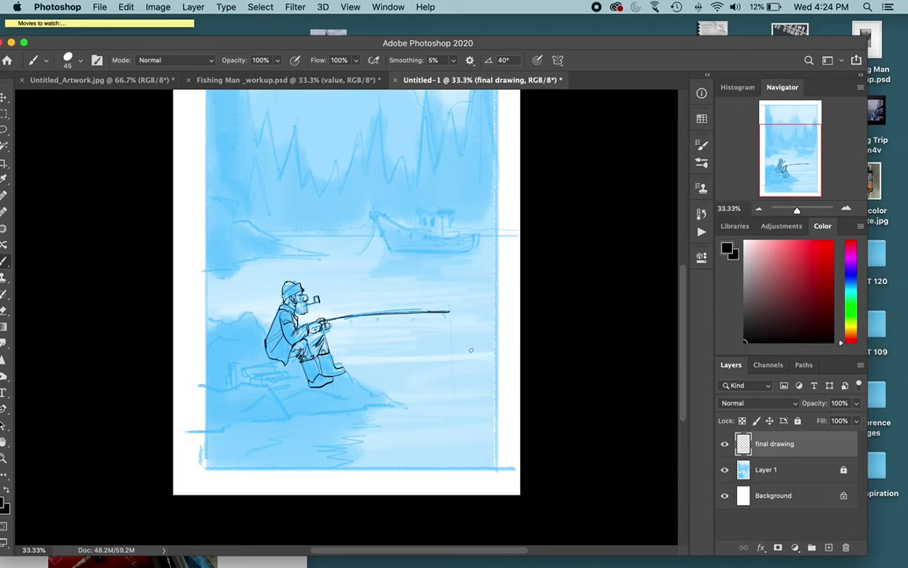
scroll(355, 213, "left", 5)
scroll(355, 214, "down", 3)
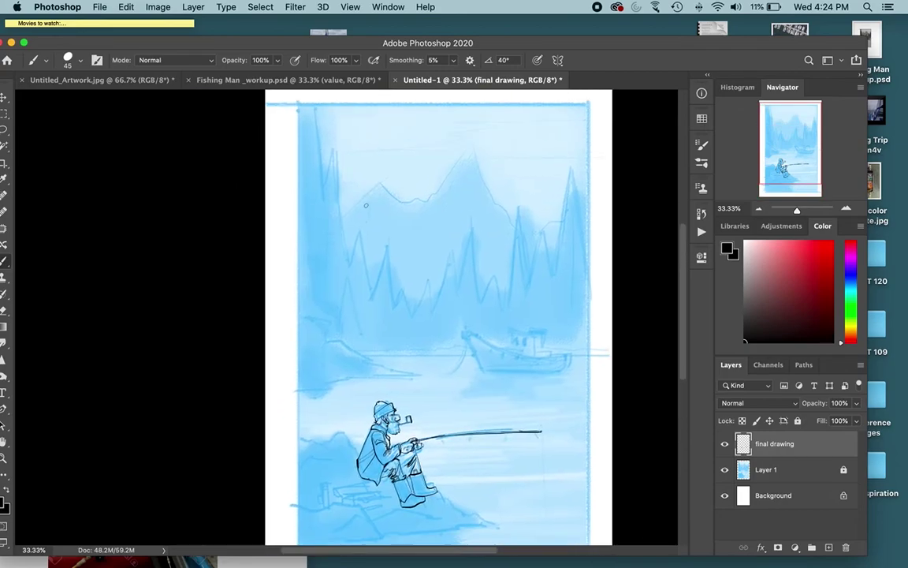
scroll(365, 205, "right", 5)
scroll(365, 205, "up", 3)
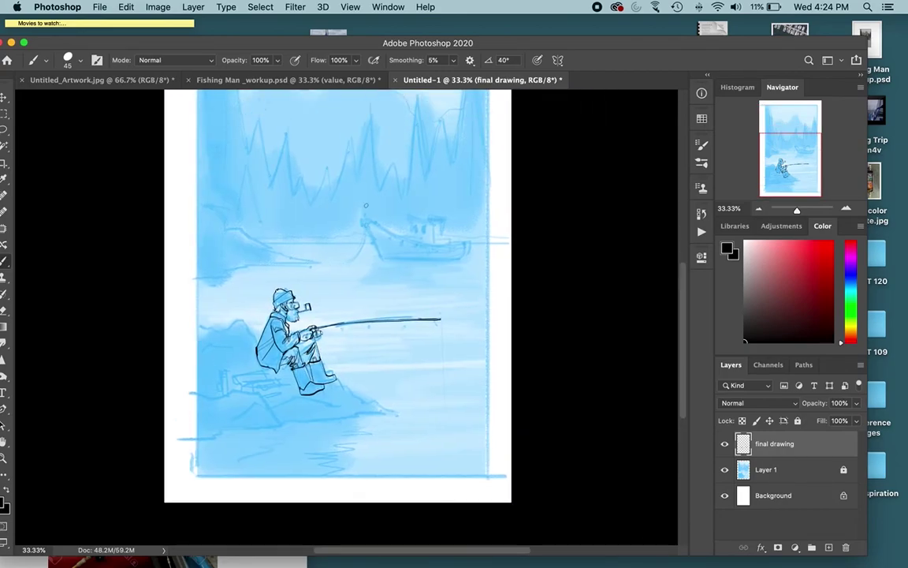